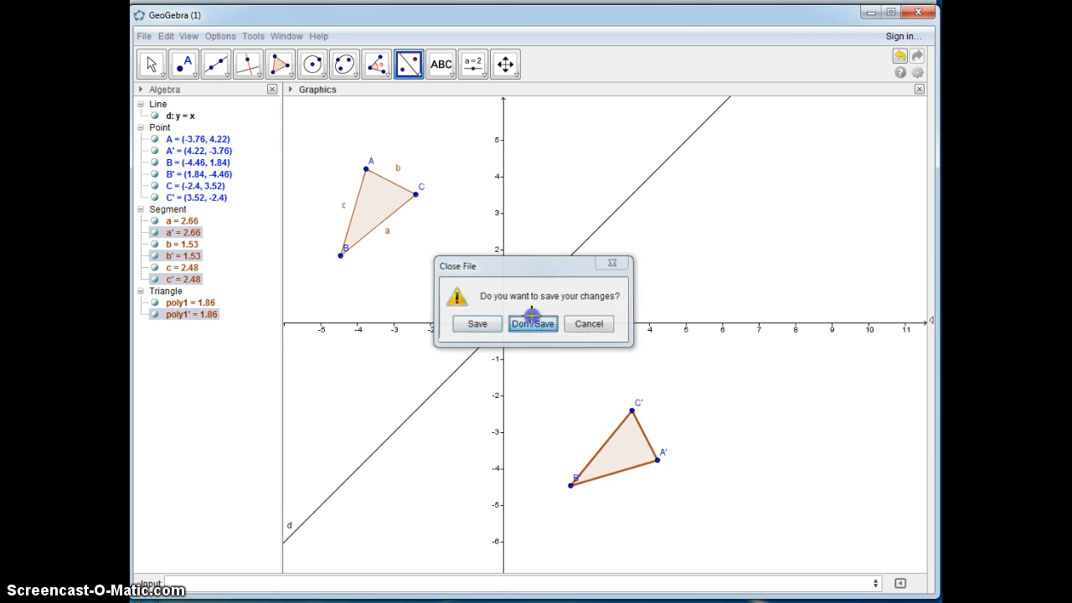
Step: Discard the unsaved changes to start a blank construction and shift the coordinate axes slightly within the graphics view
click(532, 323)
click(505, 64)
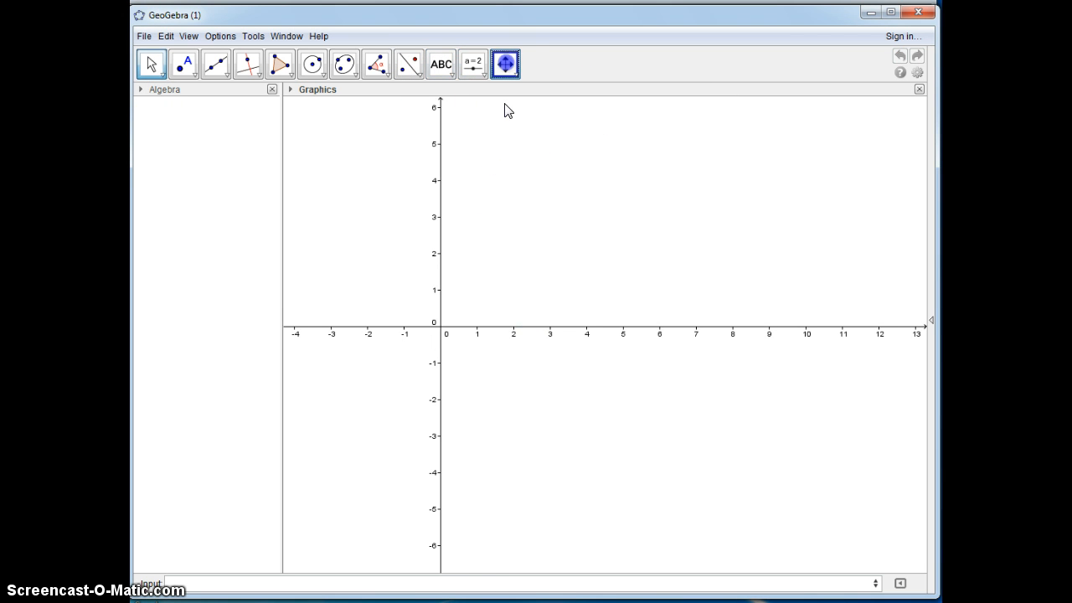
drag(503, 185, 544, 179)
Step: Label the four quadrants by hand with the Roman numerals I, II, III and IV using the Pen tool
click(445, 76)
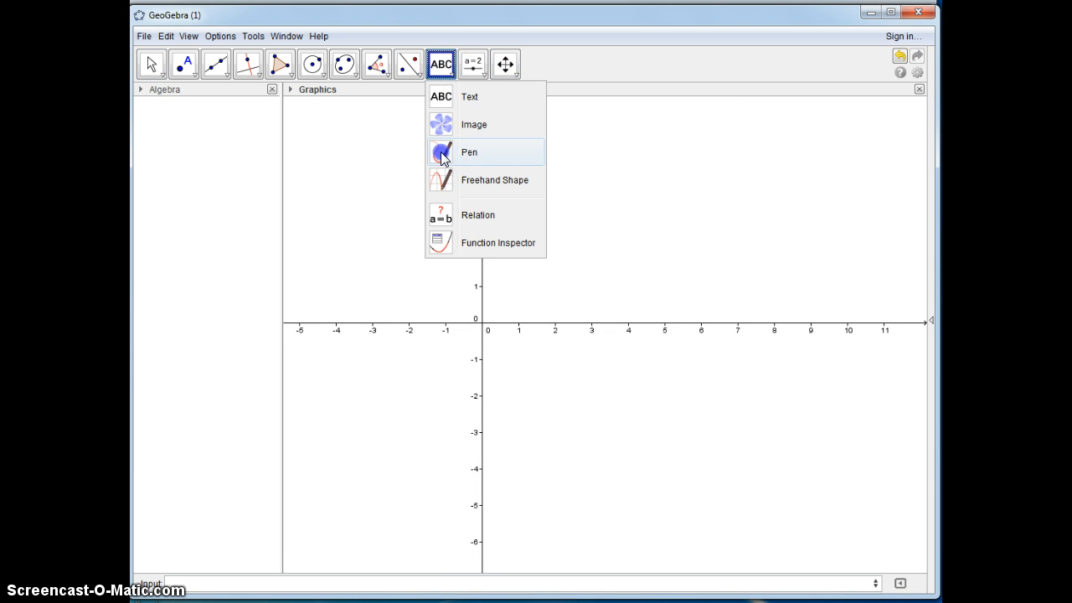
click(441, 151)
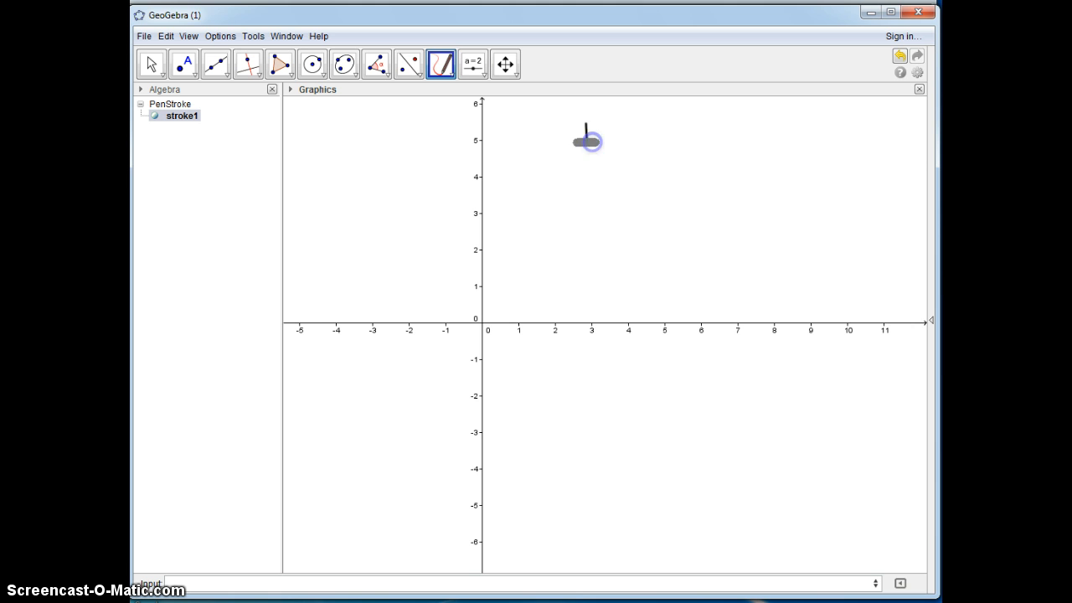
mouse_move(343, 135)
mouse_down()
mouse_move(345, 123)
mouse_move(357, 137)
mouse_up()
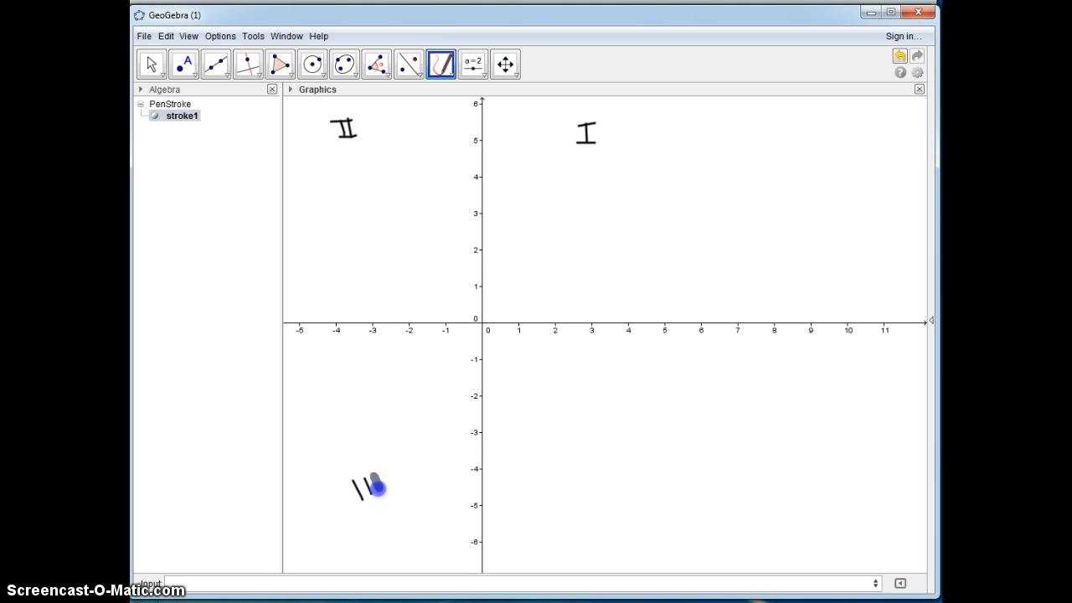
drag(382, 486, 383, 485)
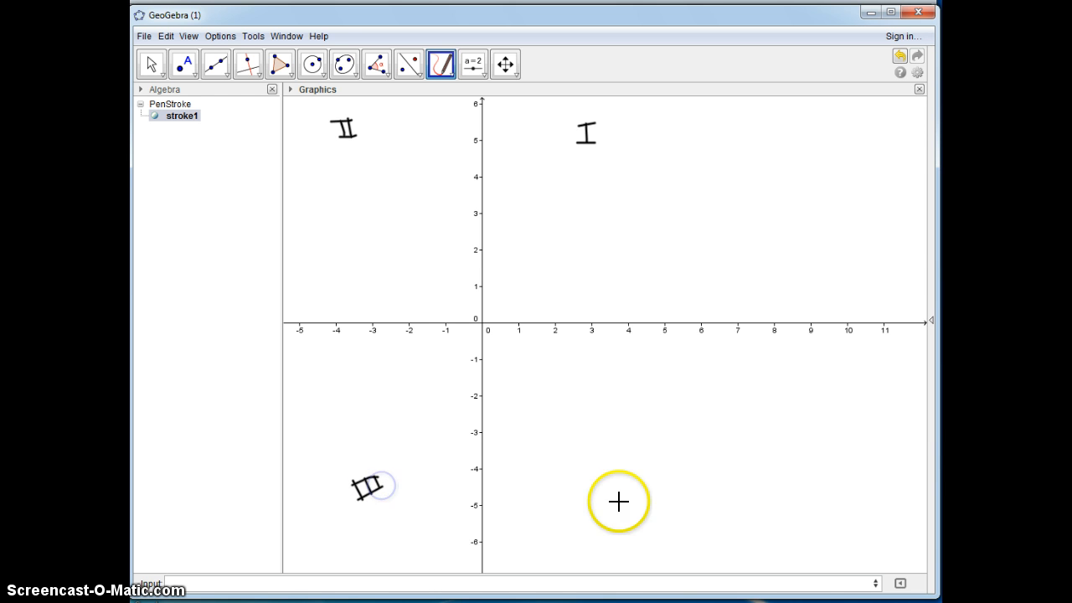
mouse_move(645, 493)
mouse_down()
mouse_move(648, 508)
mouse_move(668, 503)
mouse_up()
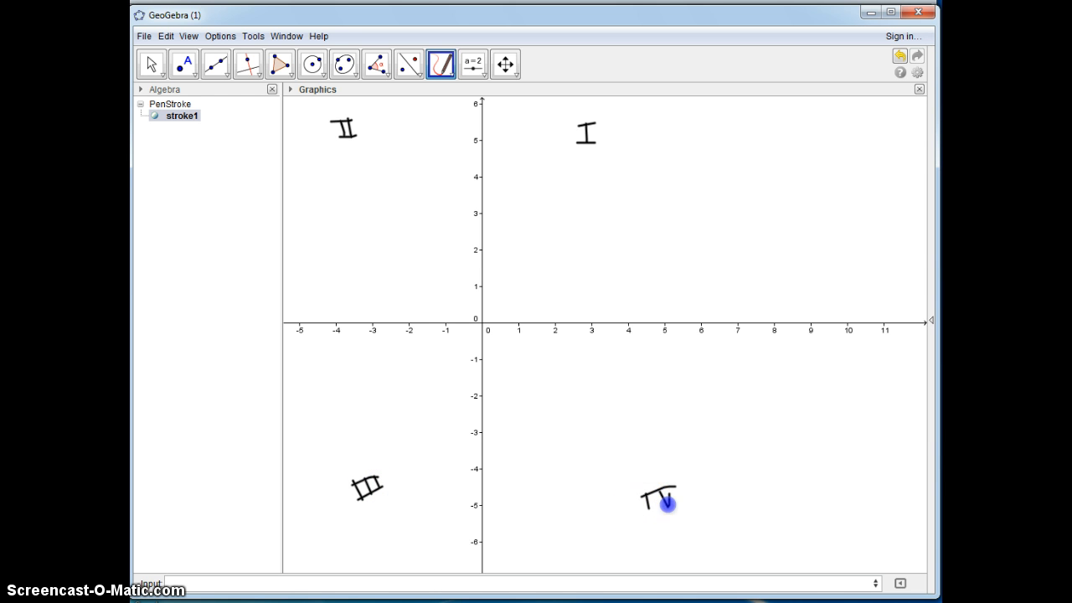
Step: Draw a triangle in quadrant II with vertices at about (-3.72, 3.52), (-4.34, 1.66) and (-2.7, 2.92)
click(279, 68)
click(346, 195)
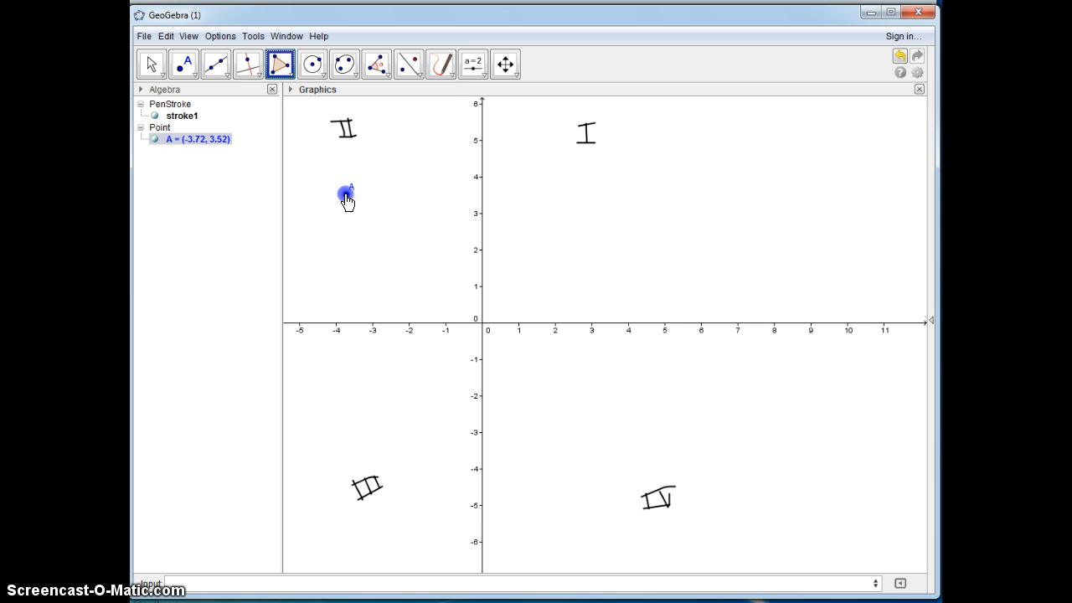
click(323, 264)
click(384, 216)
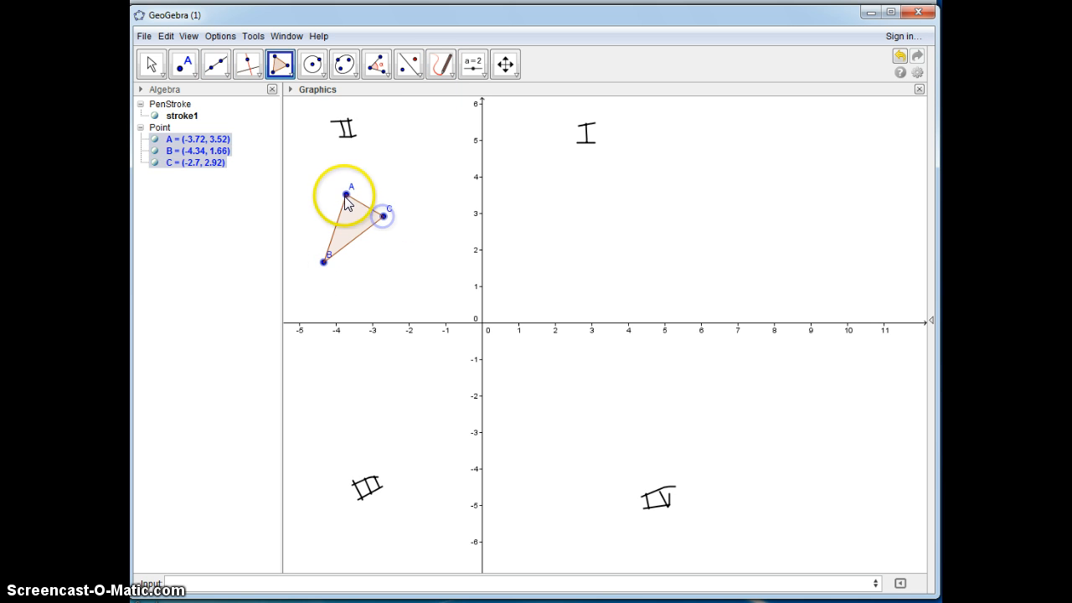
click(346, 196)
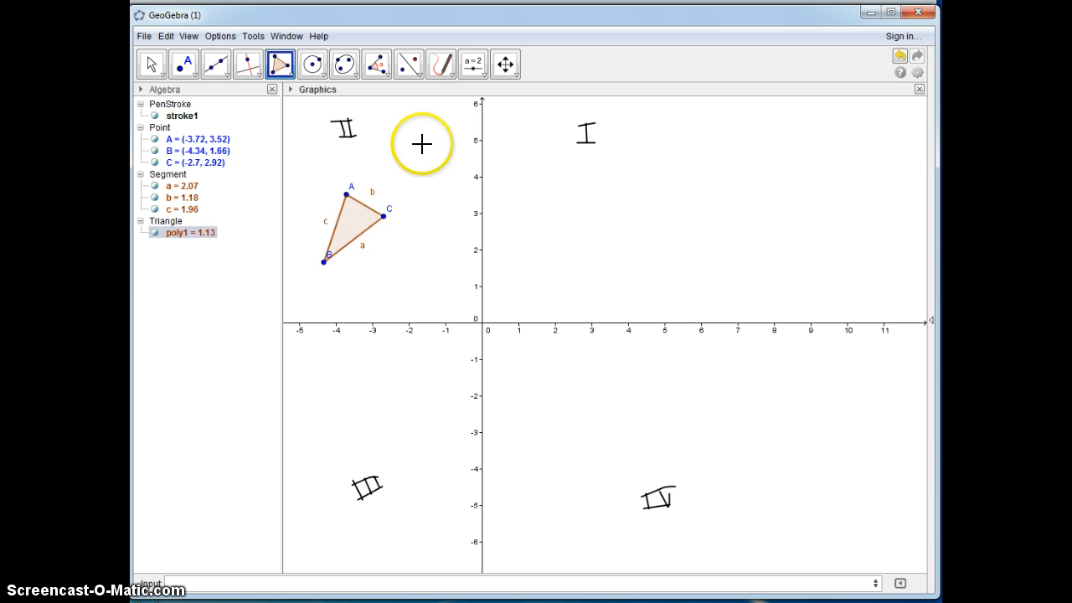
Step: Reflect triangle ABC about the y-axis with Reflect about Line
click(408, 64)
click(409, 67)
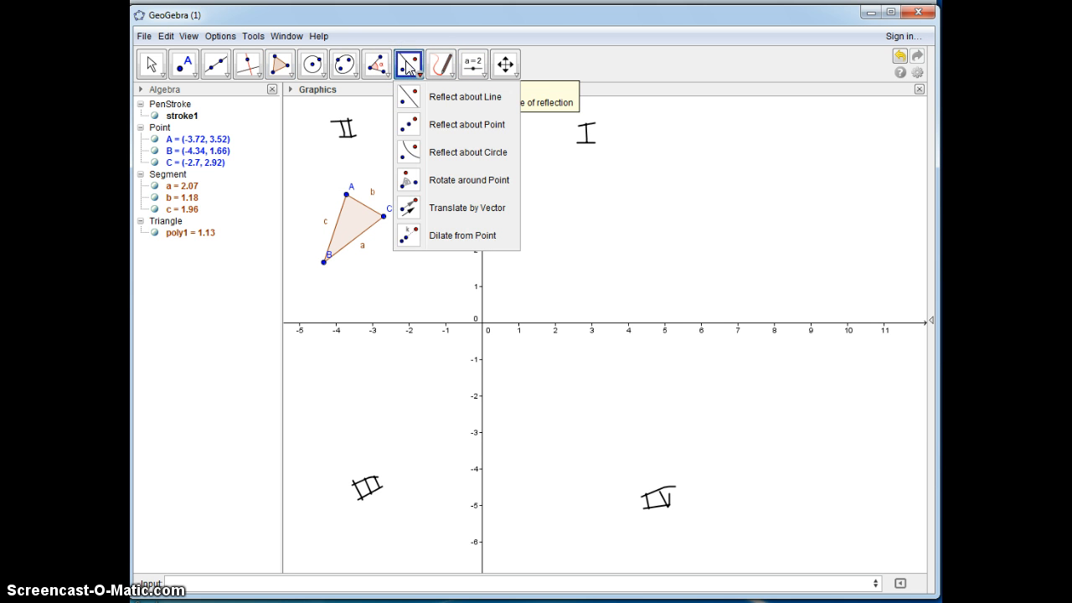
click(633, 55)
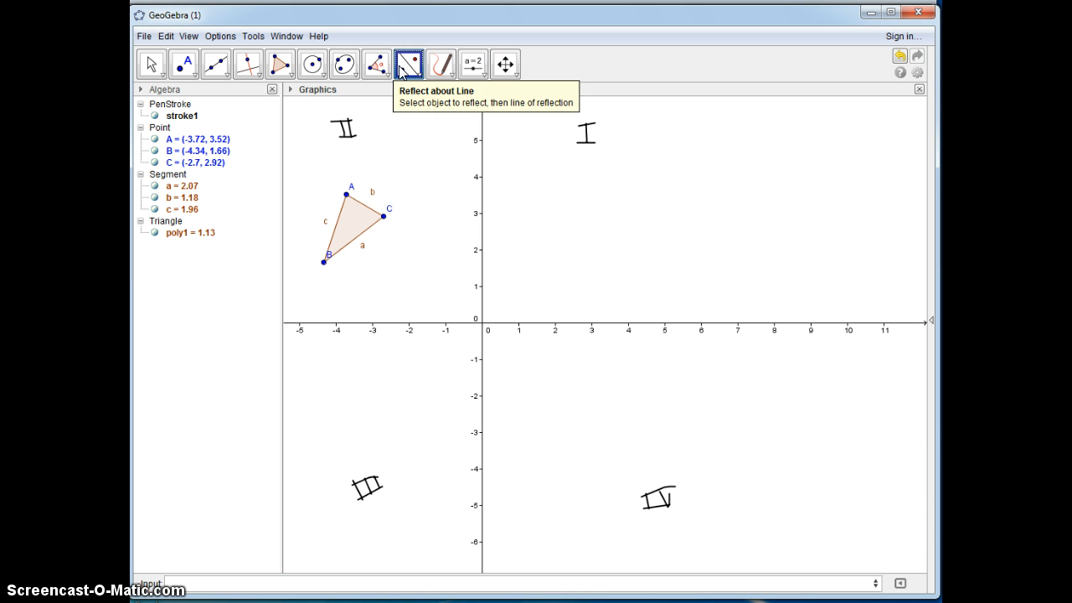
click(360, 225)
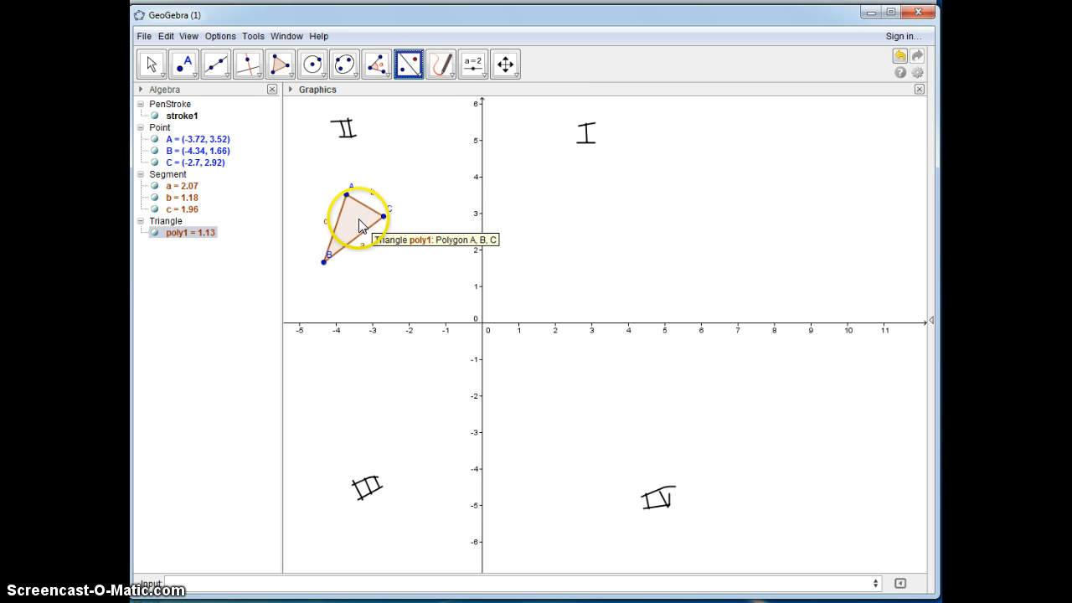
click(481, 198)
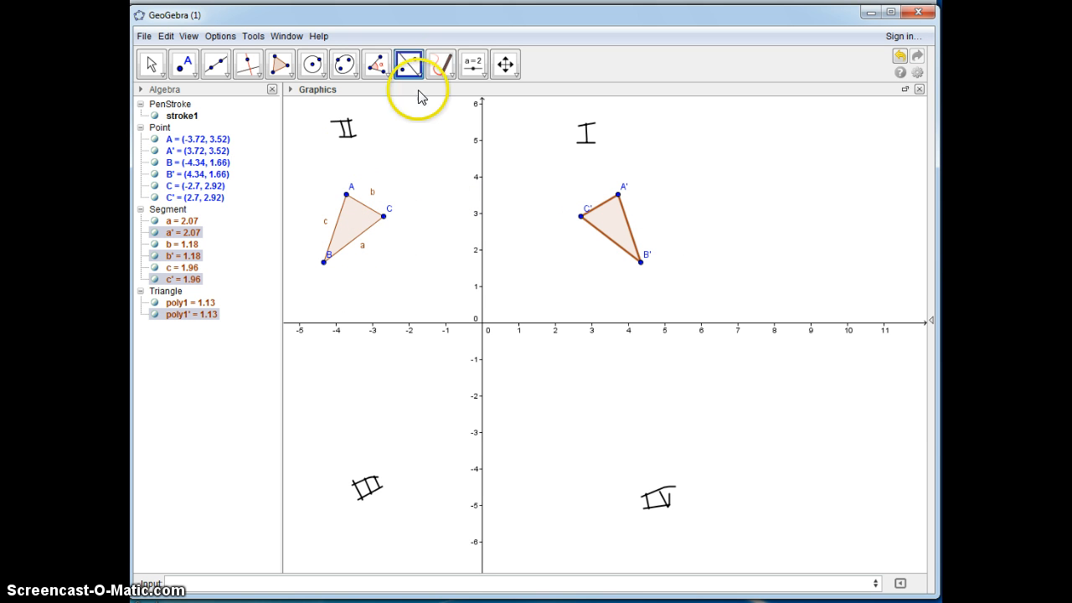
Step: Draw freehand curved arrows beside both triangles, pointing down from A to B and from A' to B'
click(440, 64)
drag(319, 190, 298, 268)
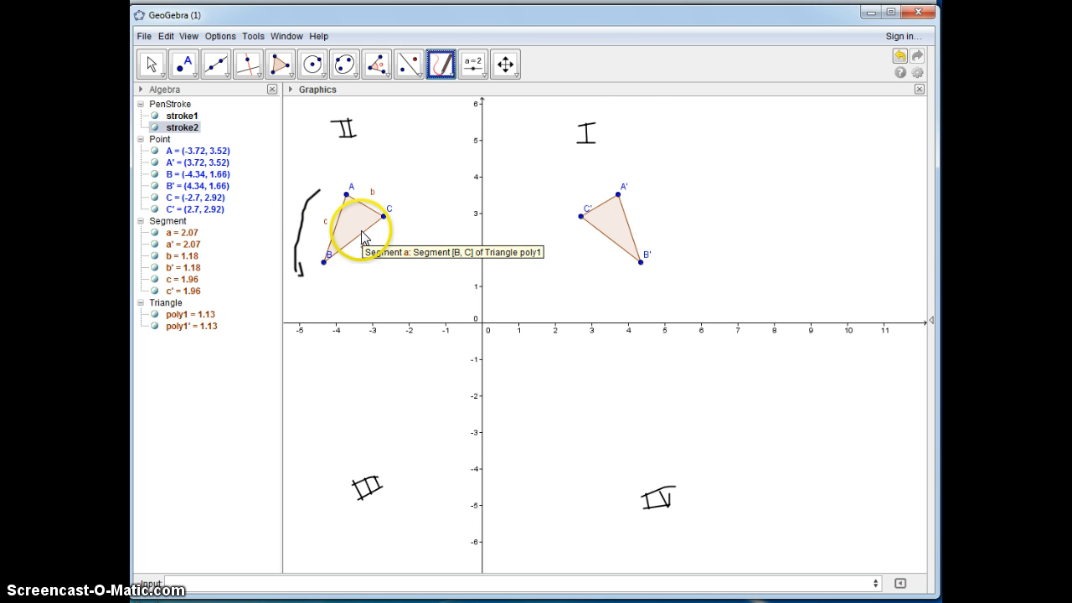
drag(669, 188, 679, 268)
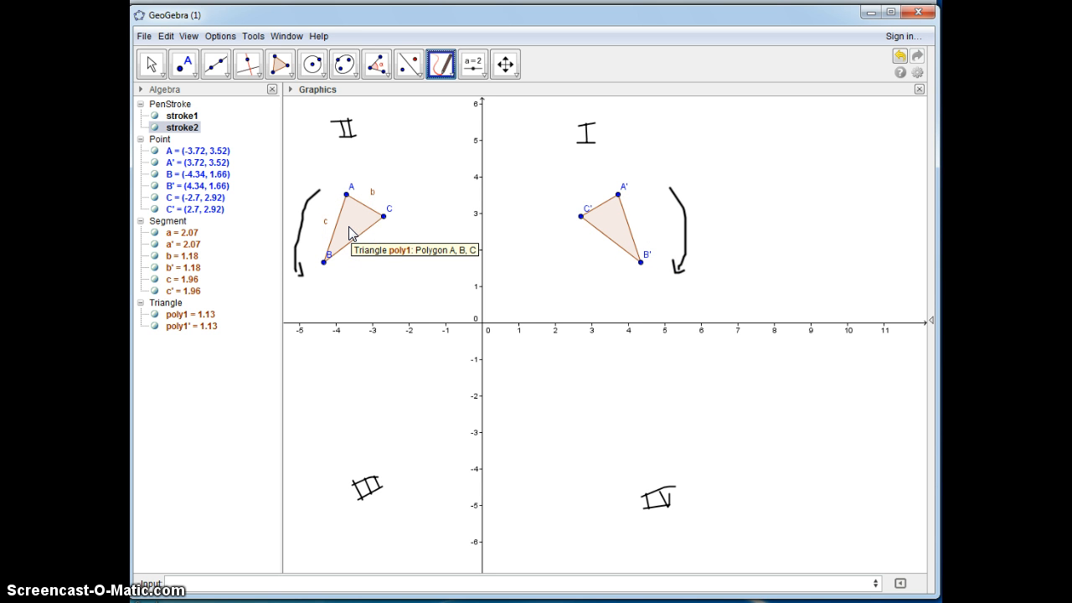
Step: Add the text labels "preimage" above the original triangle and "image" above the reflected triangle
click(441, 67)
click(441, 99)
click(350, 165)
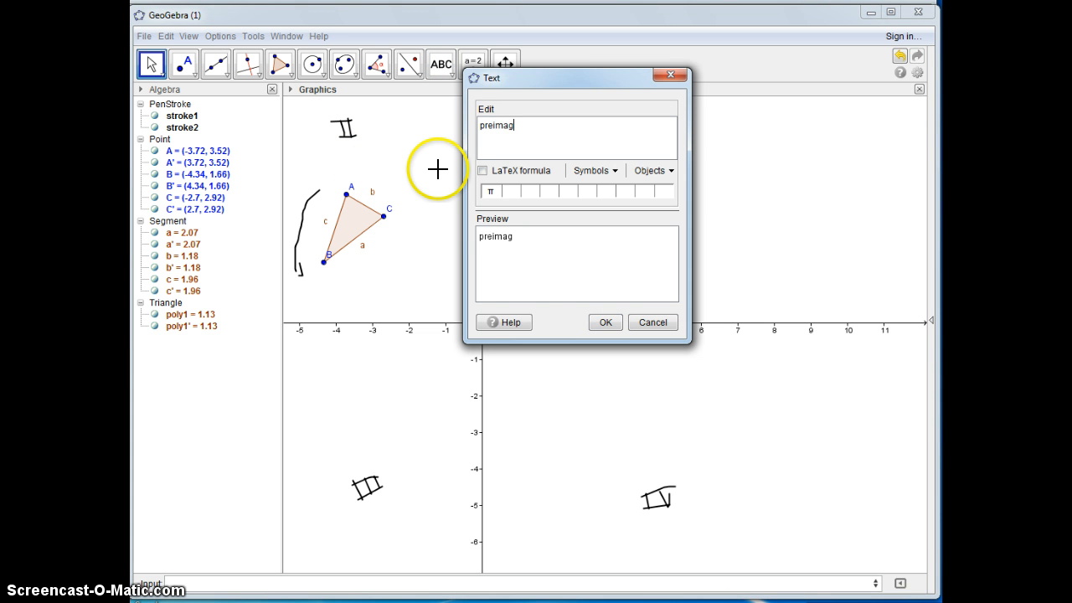
click(605, 322)
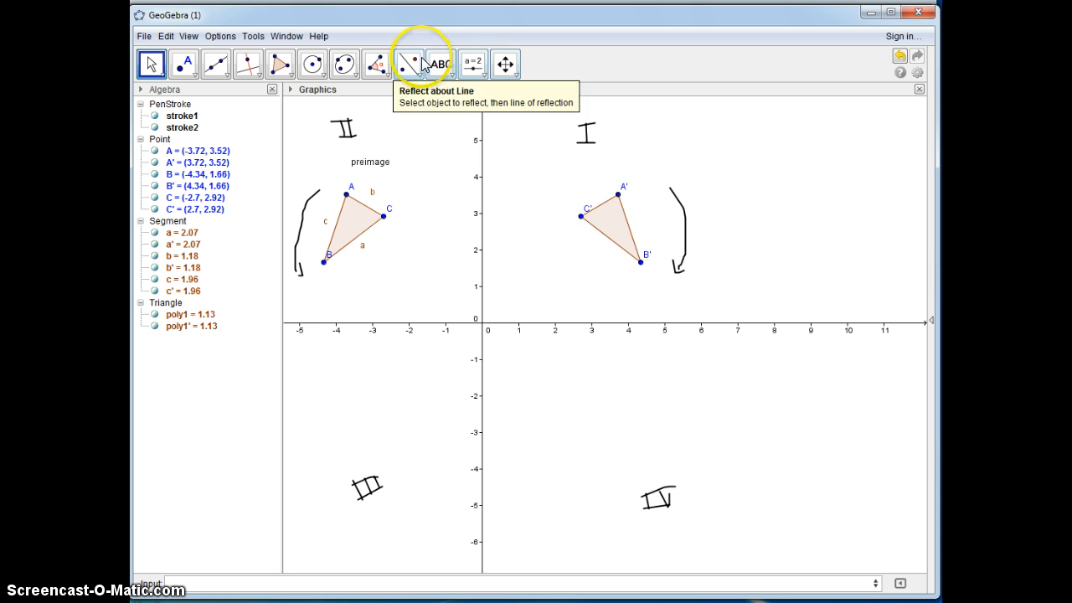
click(441, 65)
click(625, 164)
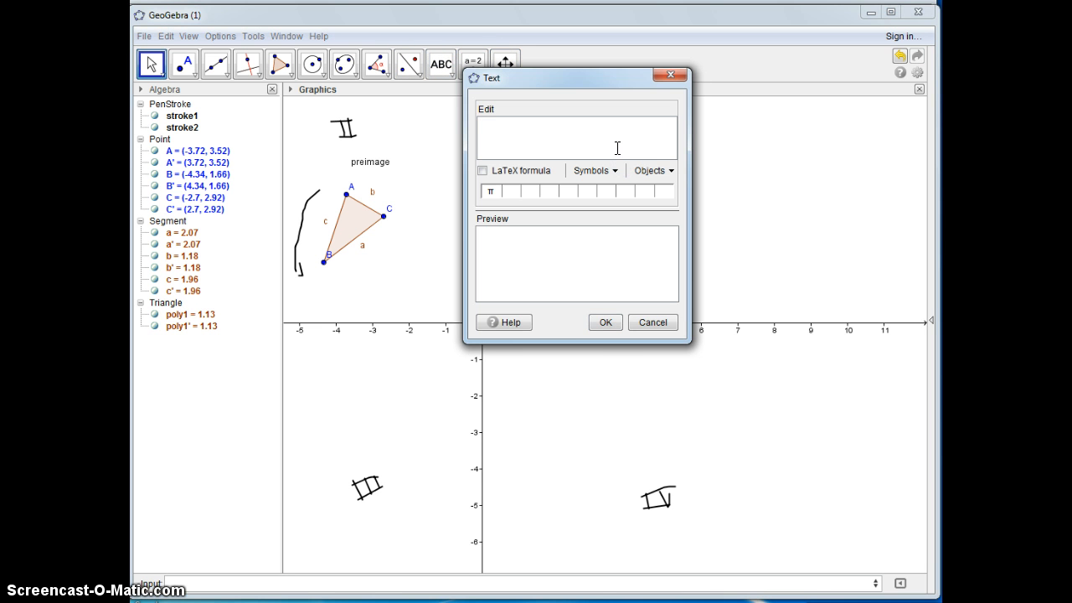
click(612, 314)
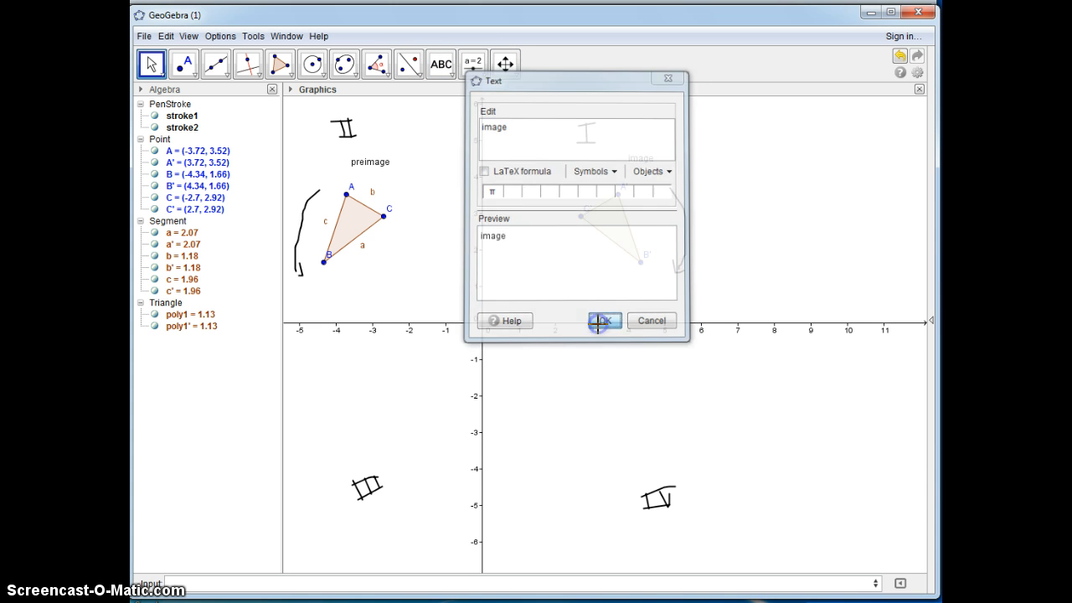
click(220, 73)
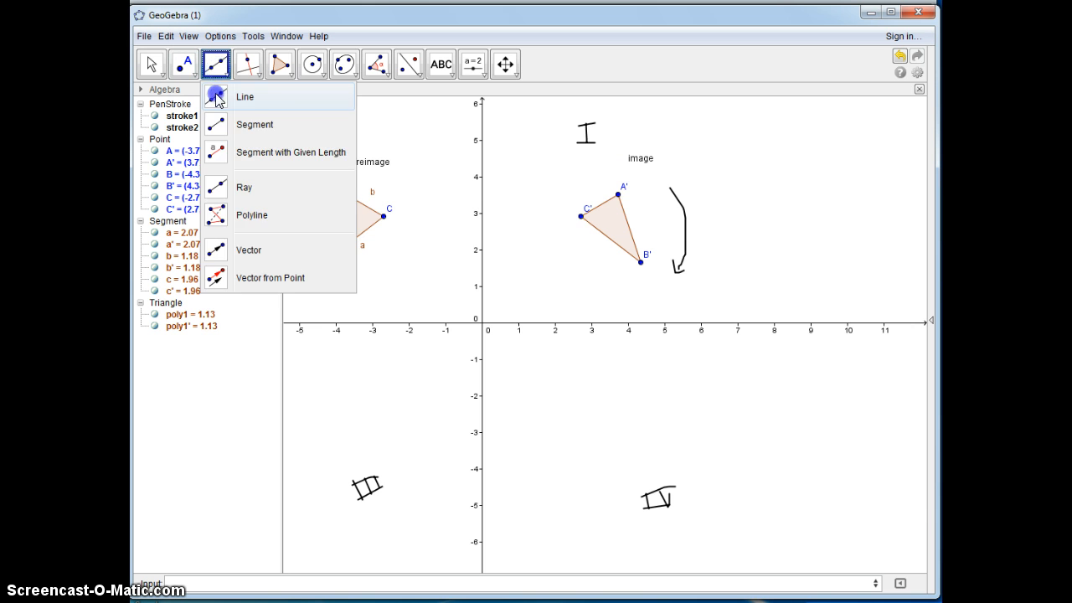
click(218, 96)
click(346, 194)
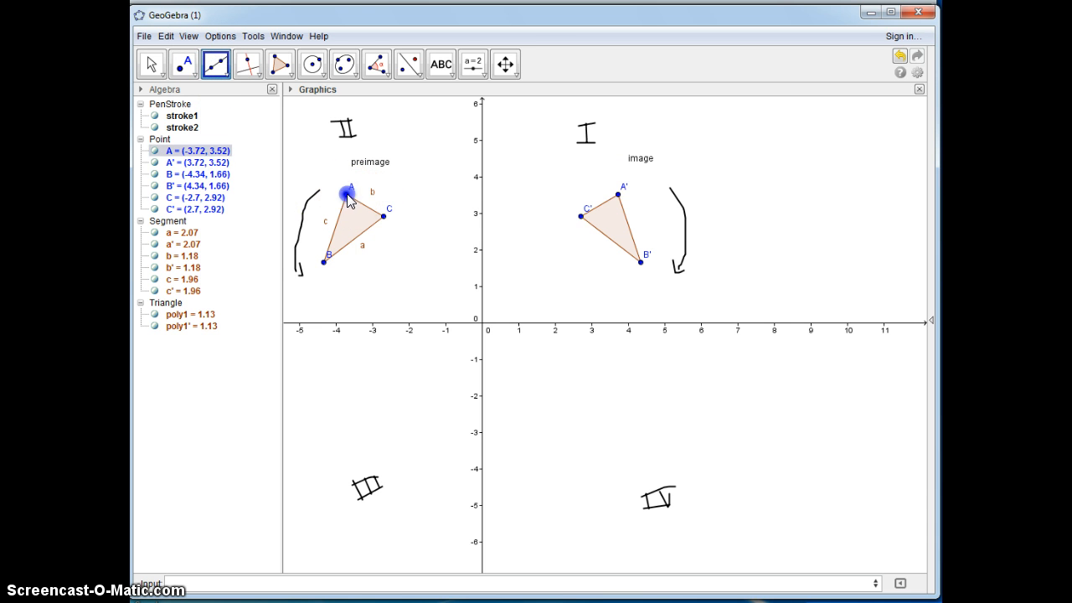
click(618, 195)
click(898, 58)
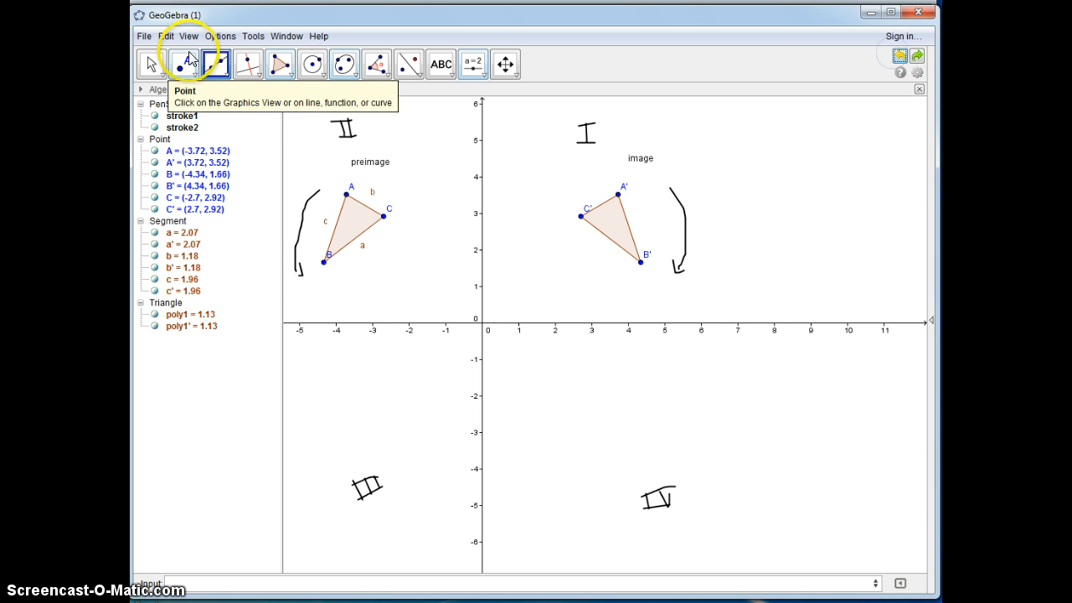
Step: Connect the corresponding vertices A to A' and C to C' with segments
click(216, 65)
click(215, 130)
click(347, 195)
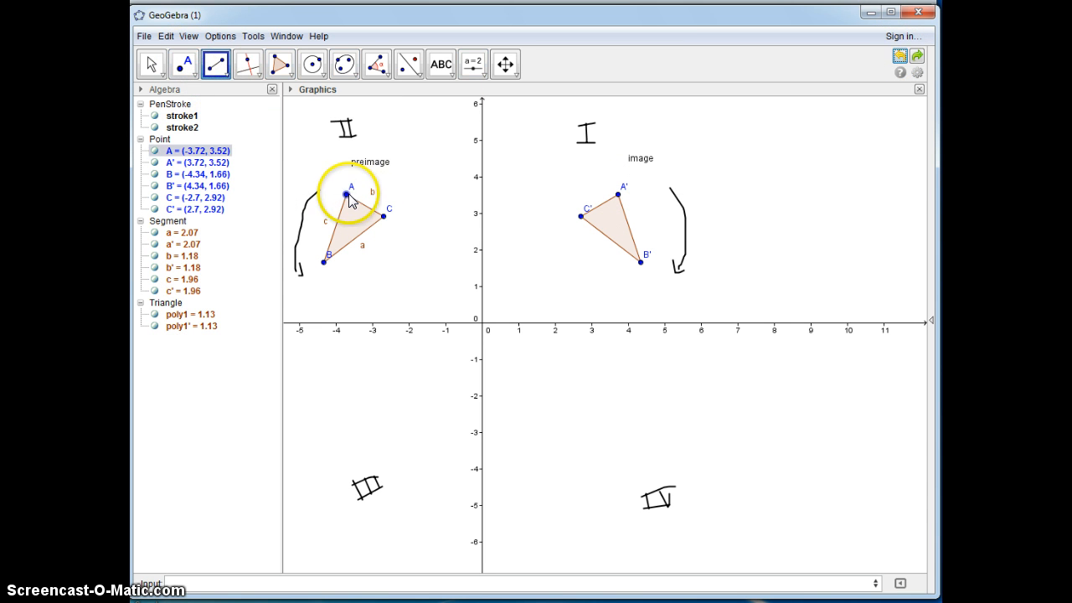
click(619, 194)
click(383, 217)
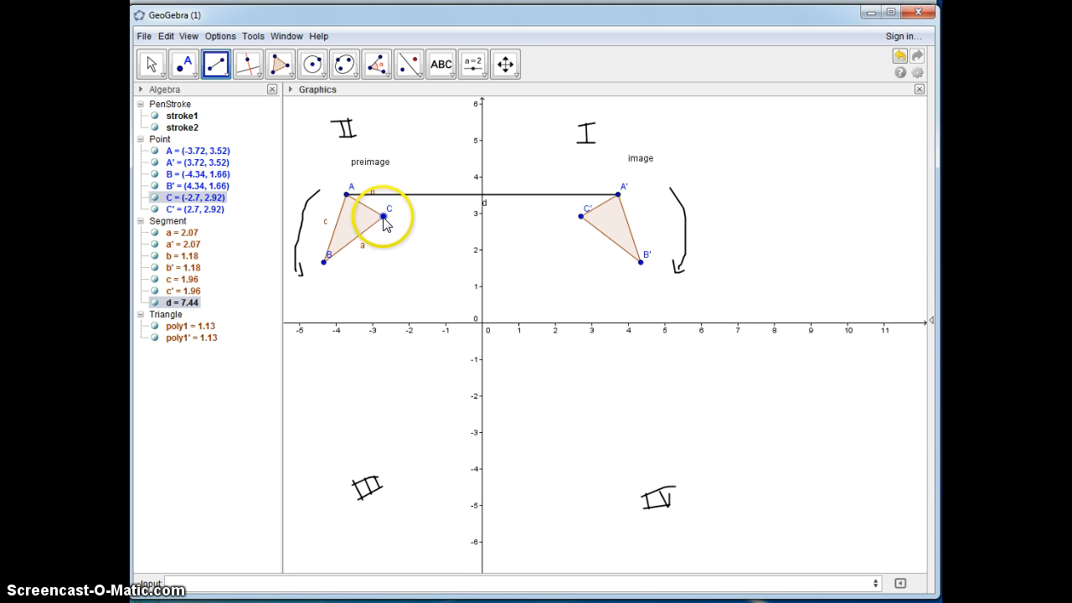
click(581, 216)
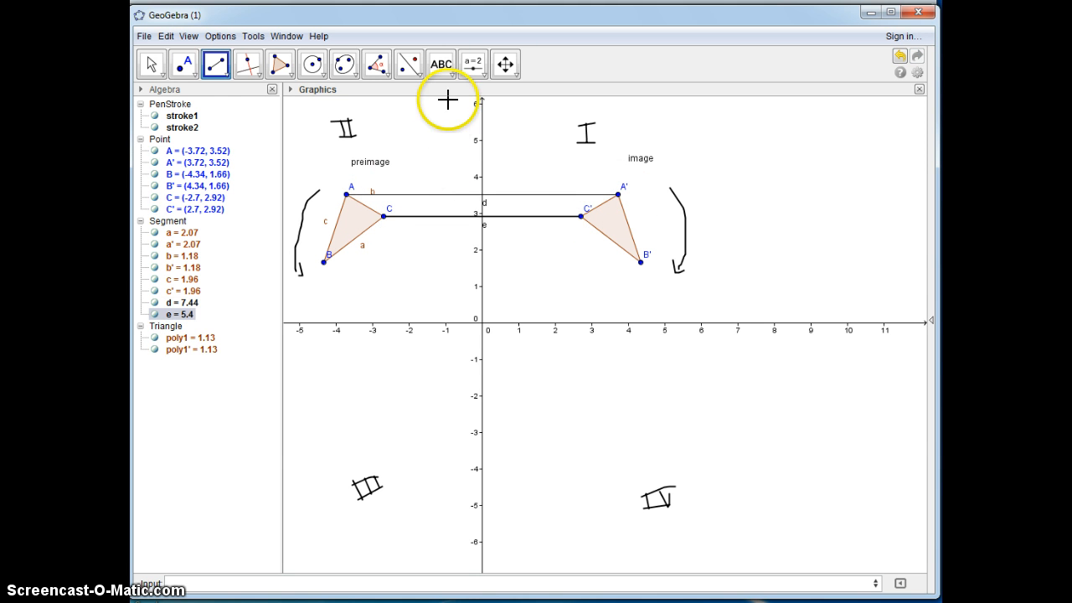
Step: Place points where the segments AA' and CC' intersect the y-axis
click(183, 64)
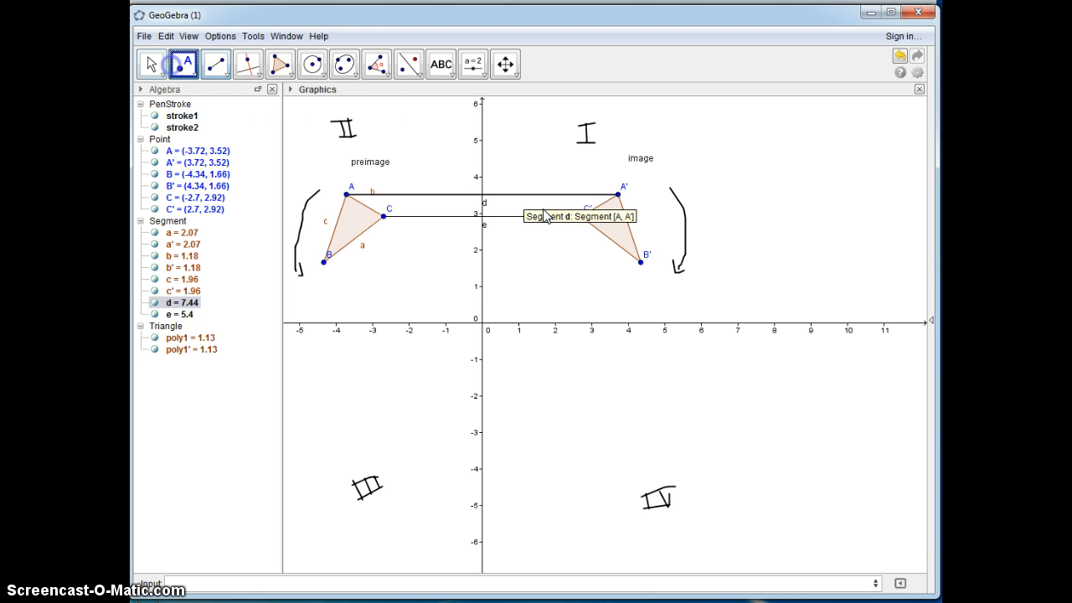
click(482, 194)
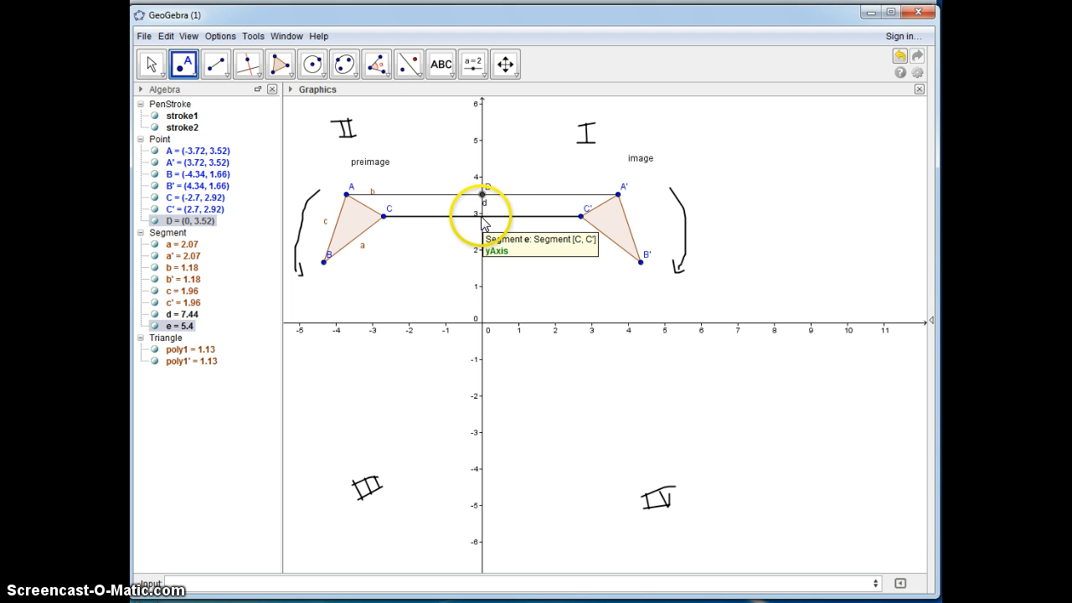
click(483, 218)
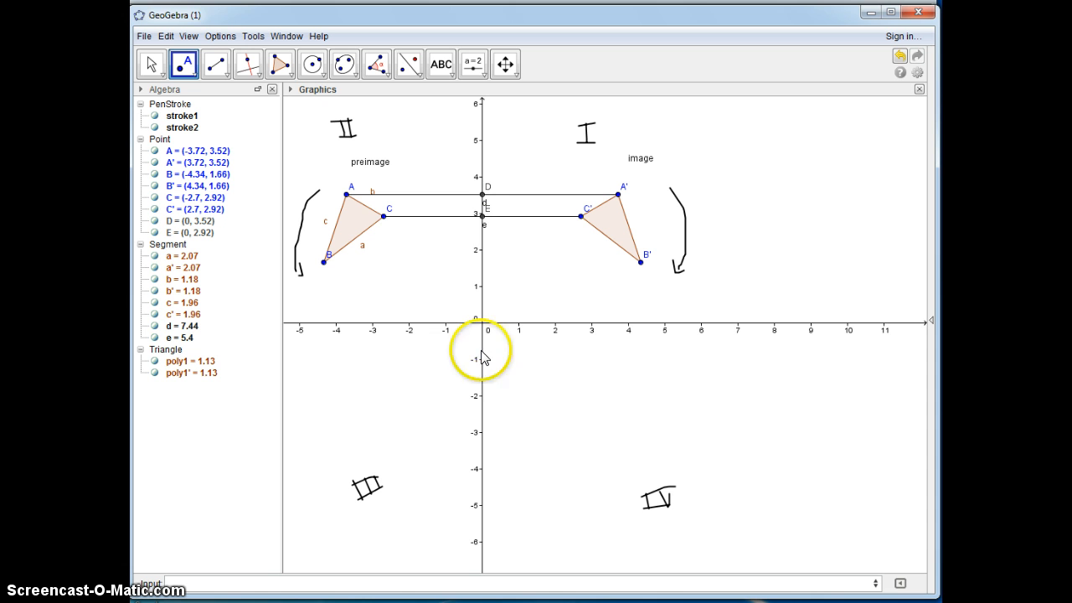
Step: Add distance measurements from A to D, D to A', C to E and E to C'
click(381, 65)
click(378, 149)
click(347, 194)
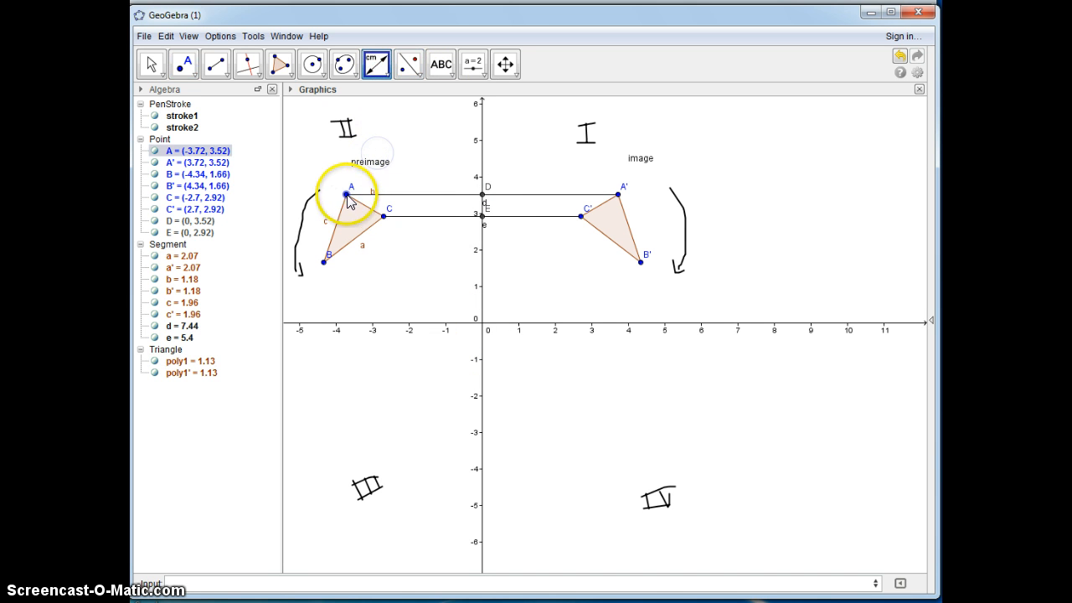
click(483, 195)
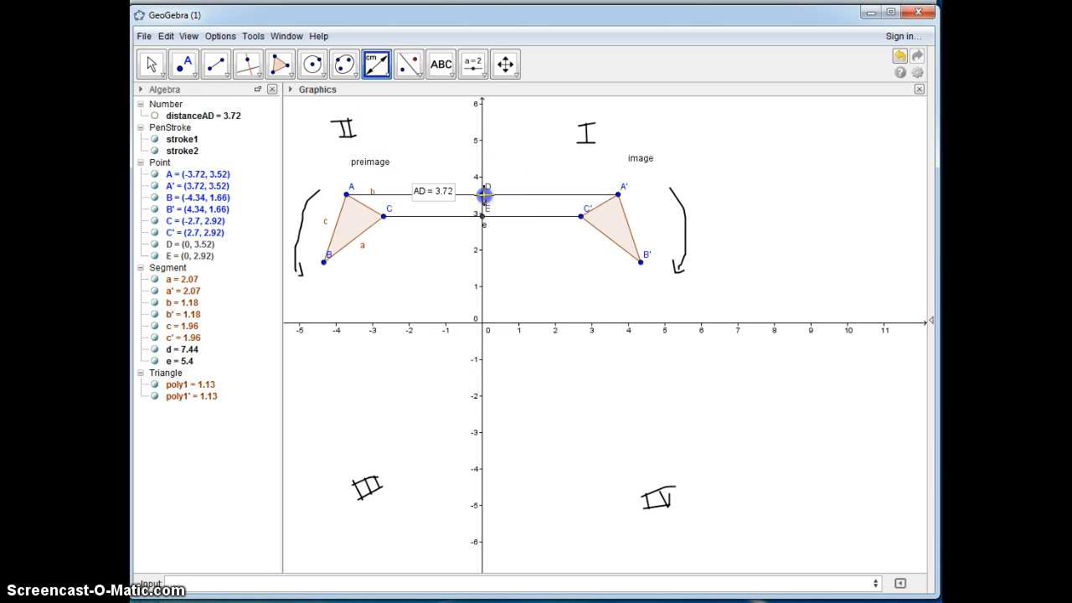
click(484, 194)
click(618, 194)
click(384, 217)
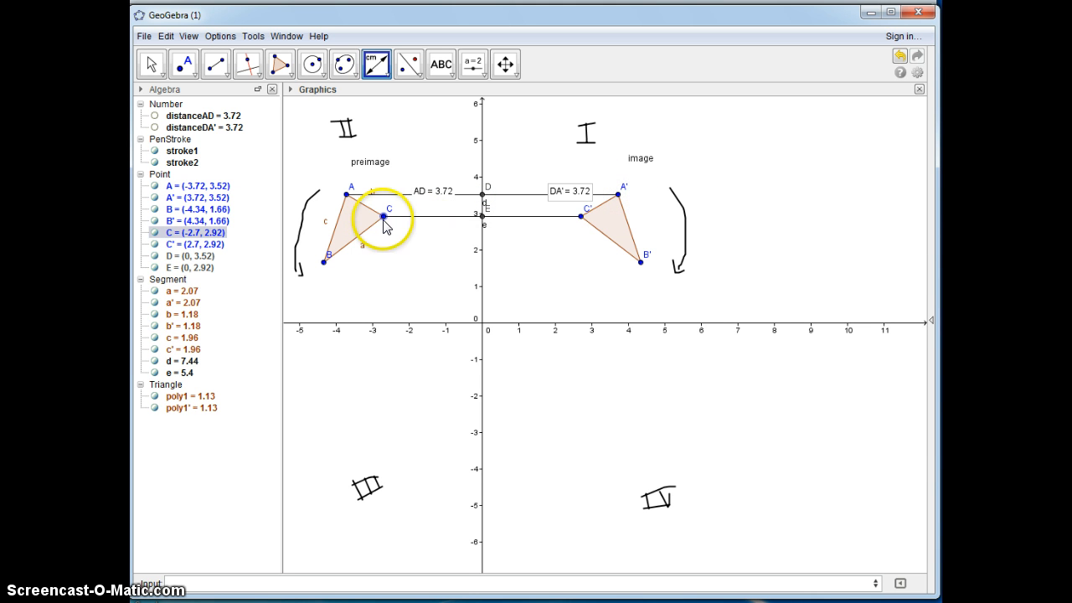
click(483, 216)
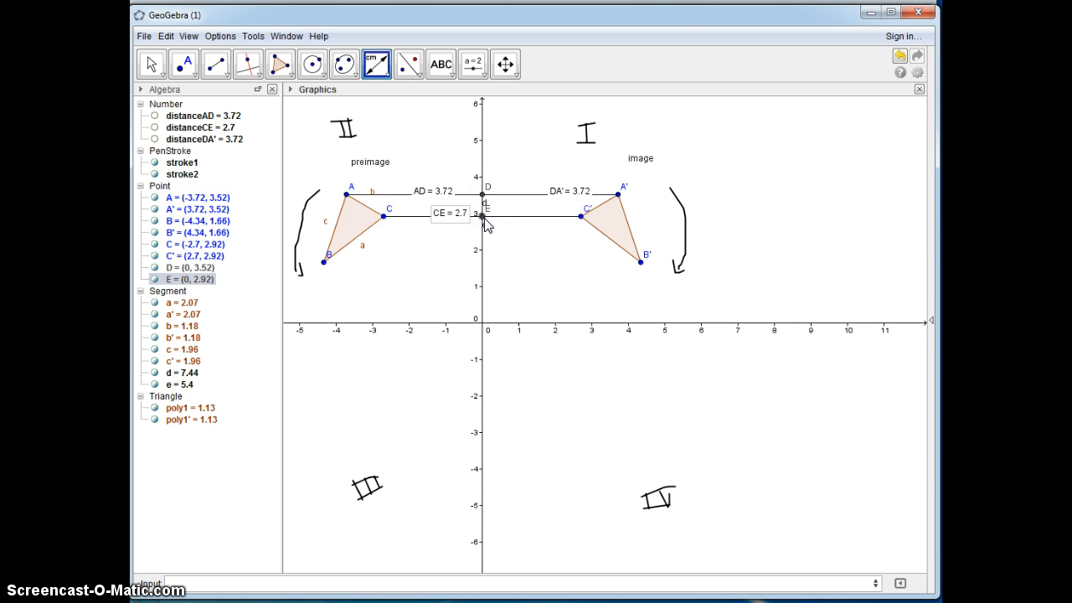
click(581, 217)
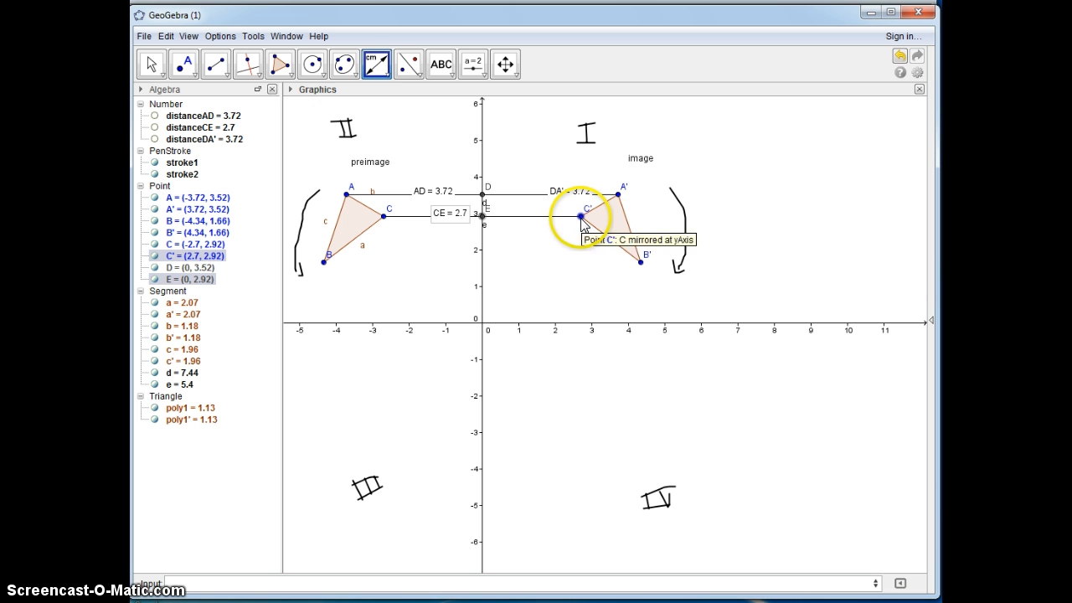
Step: Reposition the AD, CE and EC' distance labels clear of their segments, and move vertex A to about (-3.78, 3.9)
click(151, 64)
click(457, 203)
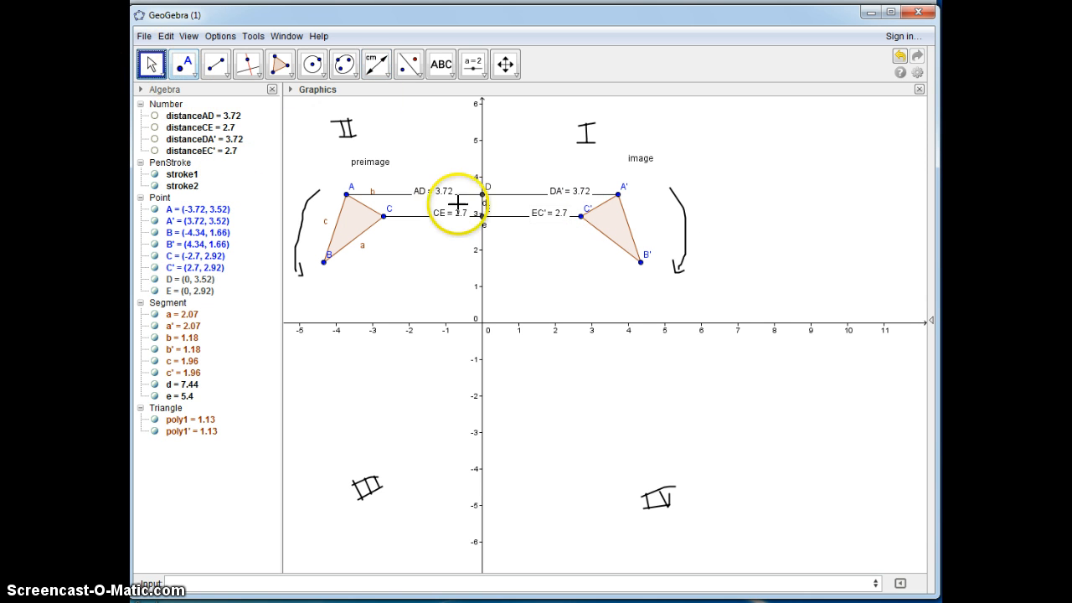
click(437, 197)
drag(541, 214, 546, 230)
mouse_move(347, 195)
mouse_down()
mouse_move(337, 179)
mouse_move(347, 192)
mouse_move(373, 178)
mouse_move(335, 181)
mouse_move(345, 188)
mouse_up()
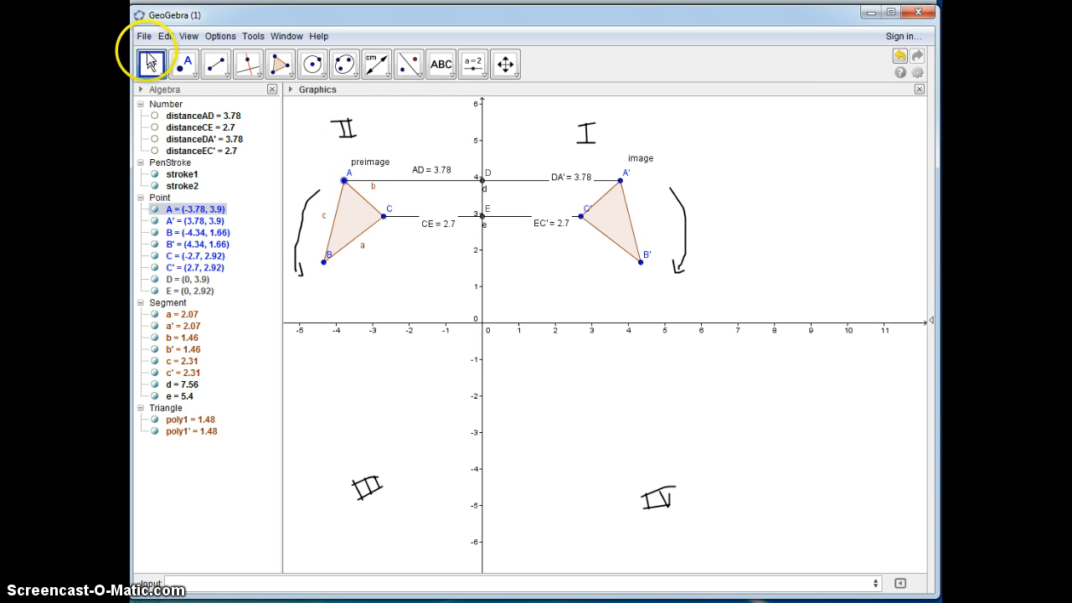
Step: Close the current construction without saving its changes to get an empty one
click(144, 36)
click(167, 243)
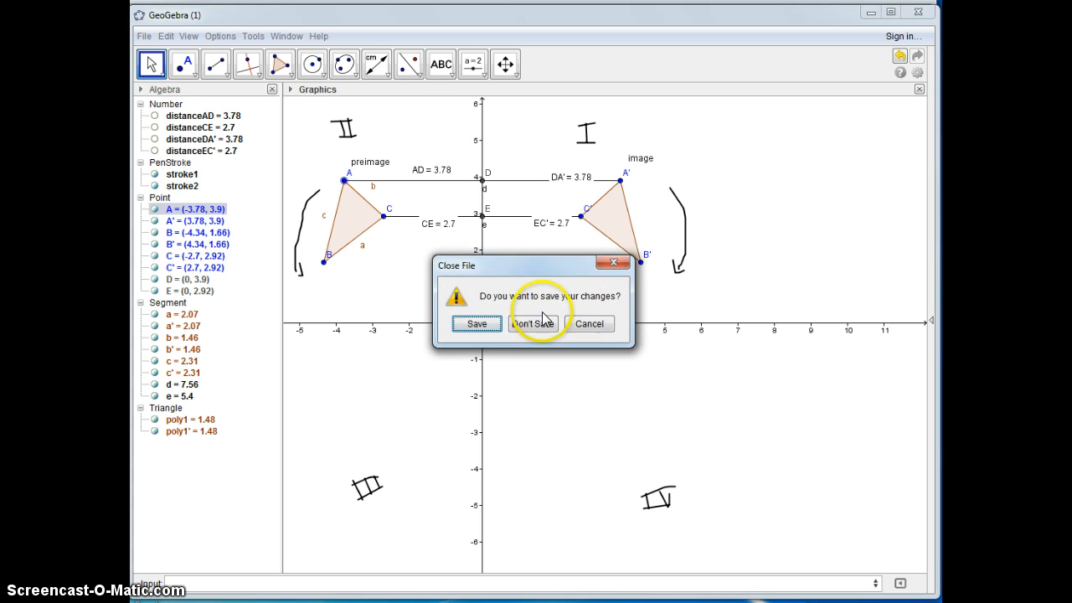
click(543, 320)
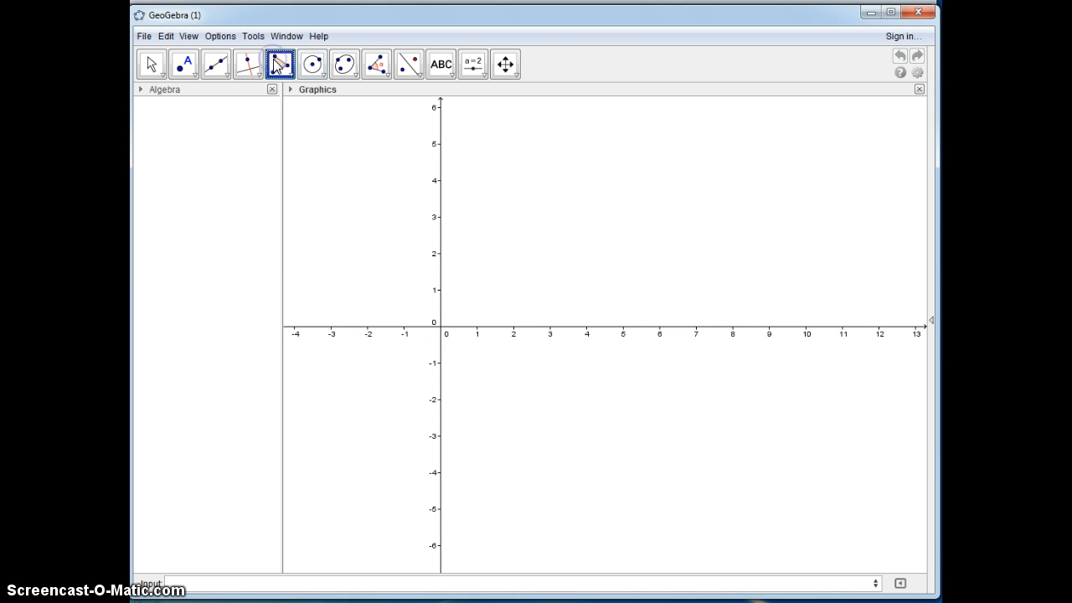
Step: Draw triangle ABC below the x-axis with vertices at about (3.26, -1.98), (2.84, -4.52) and (5.38, -1.42)
click(559, 399)
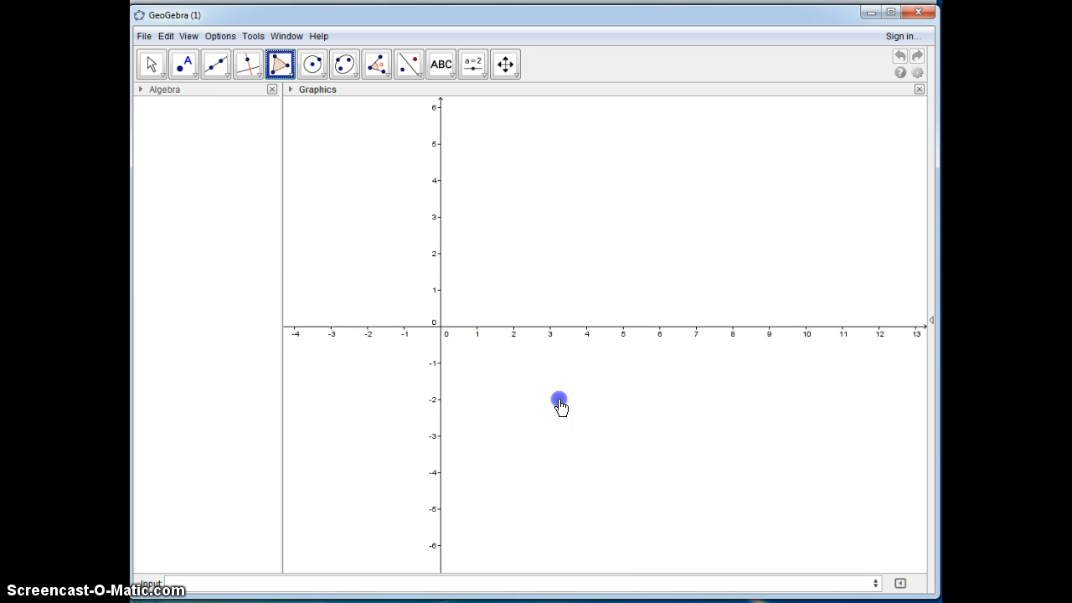
click(543, 491)
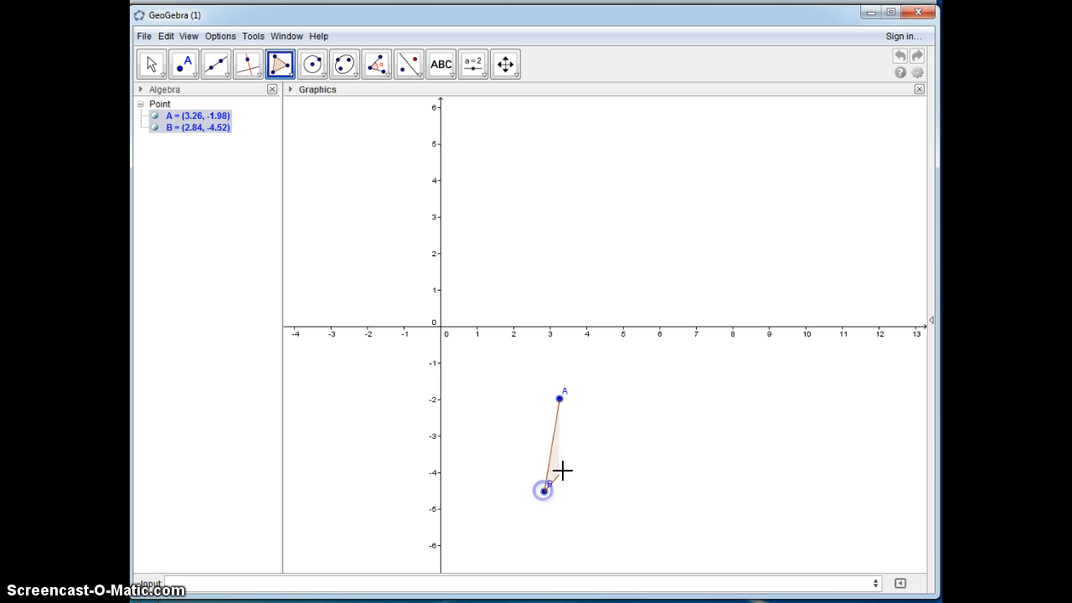
click(637, 379)
click(560, 399)
Step: Add the line y = x to the construction
click(197, 585)
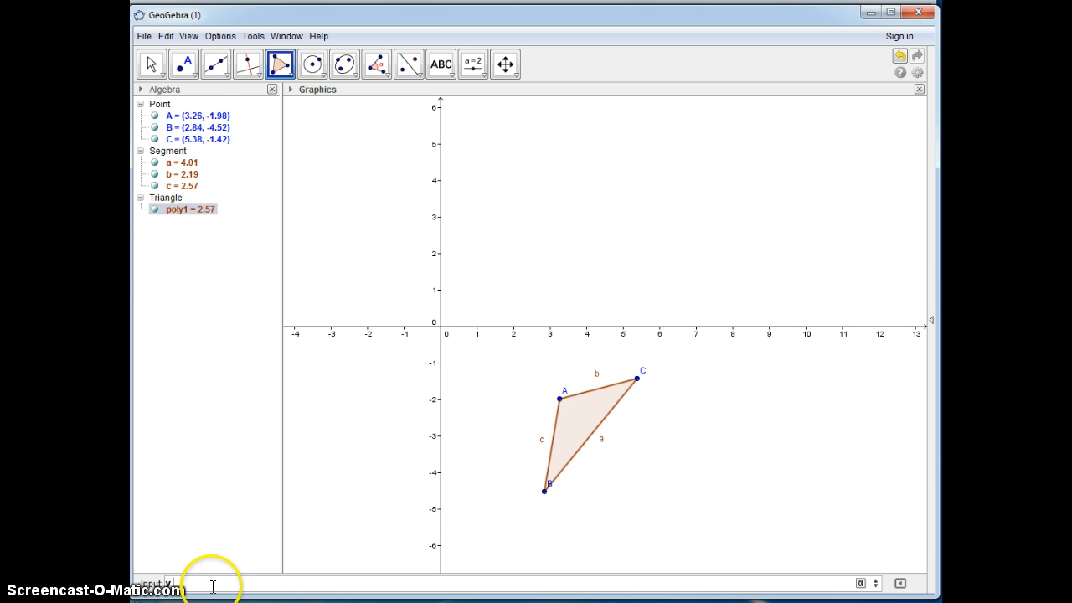
text(y = x)
key(Return)
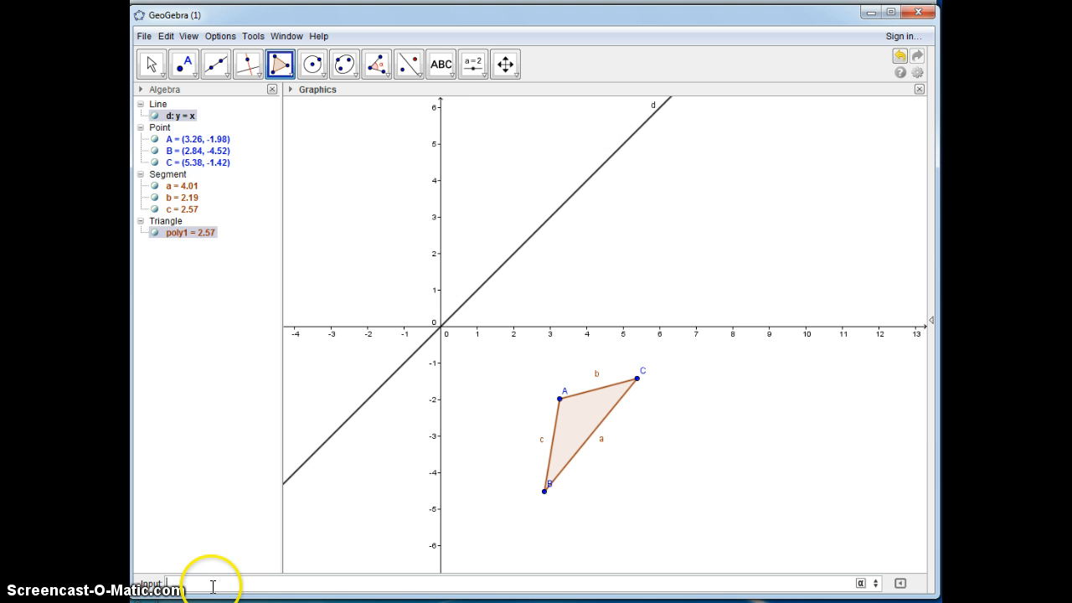
Step: Try to reflect triangle ABC about the line y = x
click(408, 67)
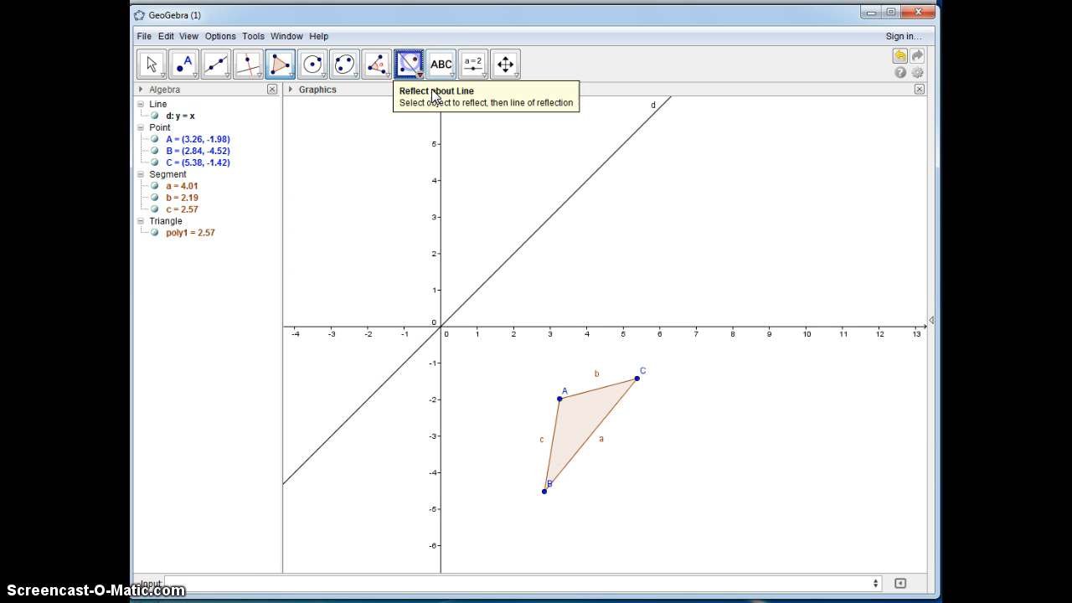
click(579, 430)
click(486, 277)
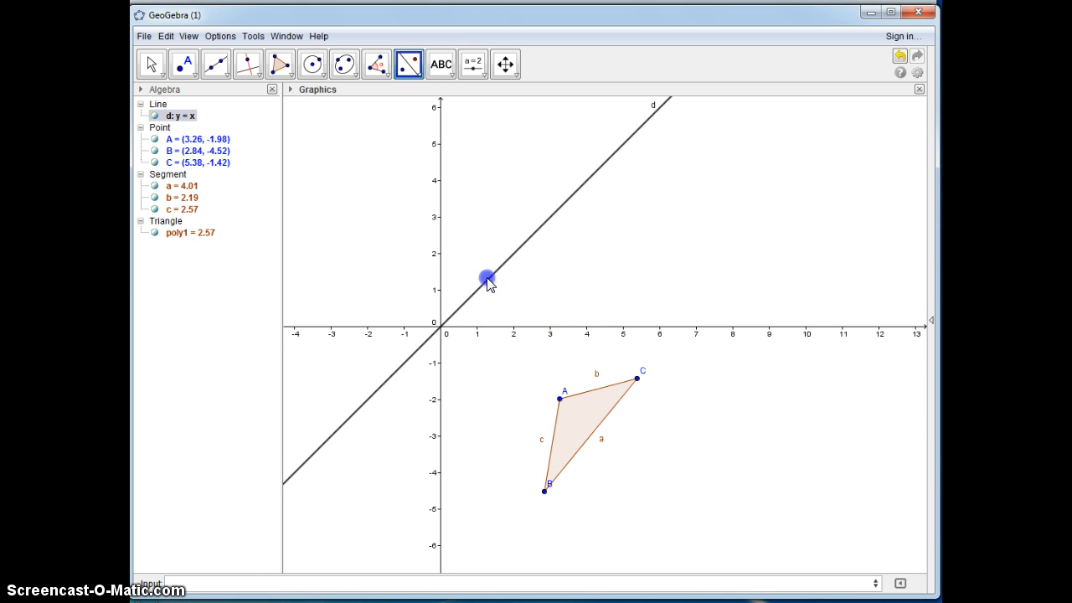
click(582, 410)
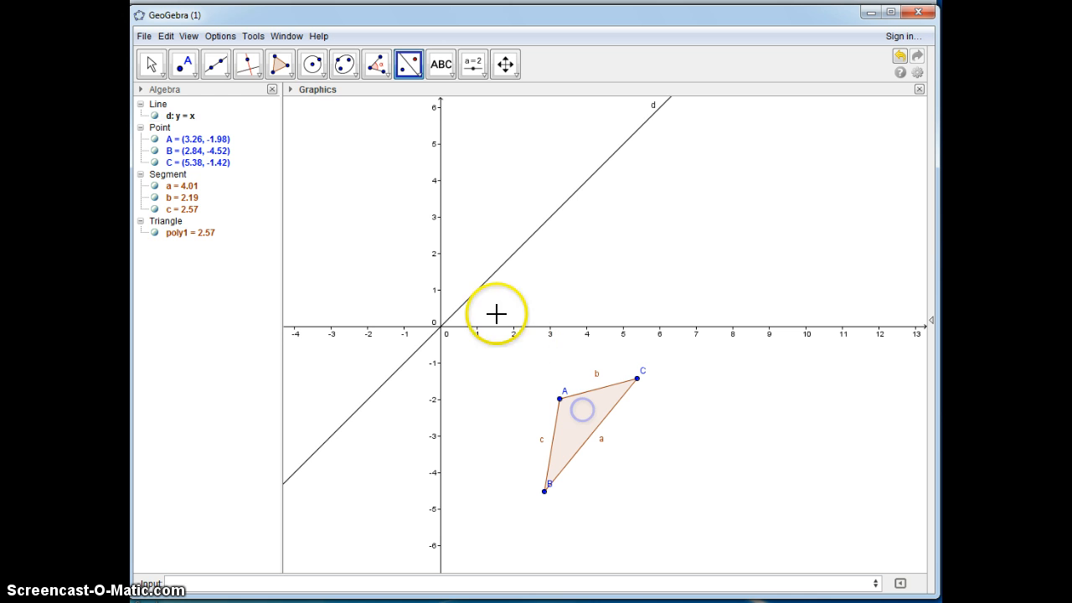
click(477, 291)
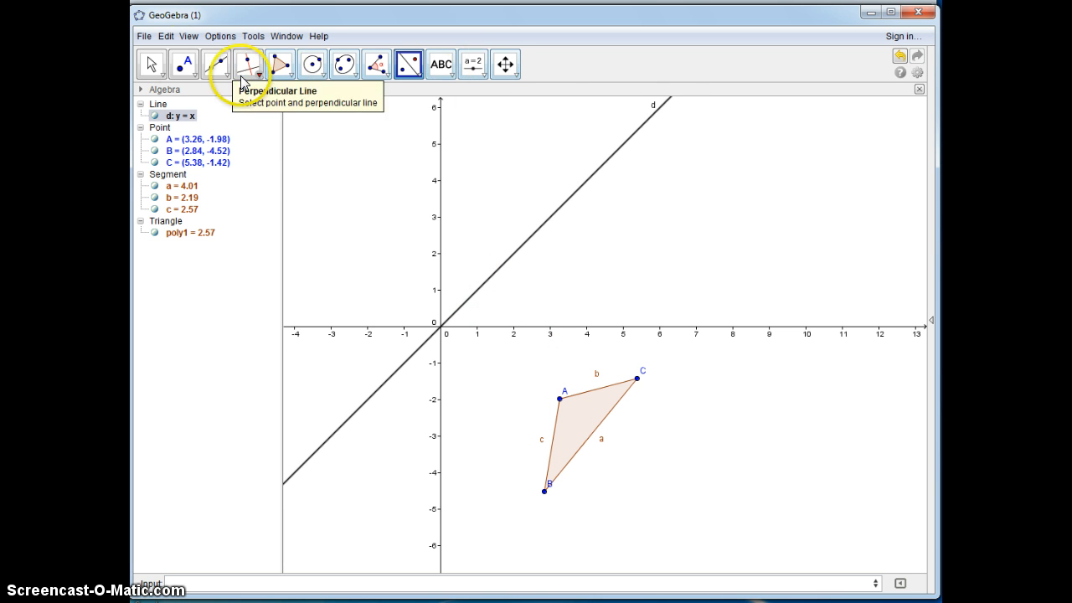
click(147, 62)
Step: Reflect triangle ABC across the line y = x, undoing the stray attempt before it
click(409, 64)
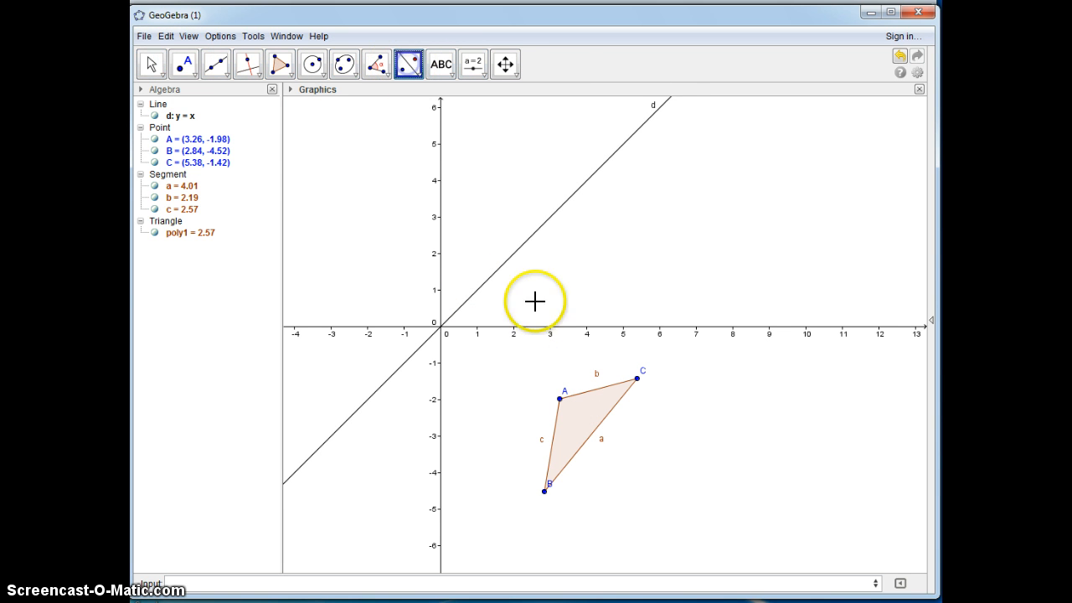
click(570, 437)
click(577, 436)
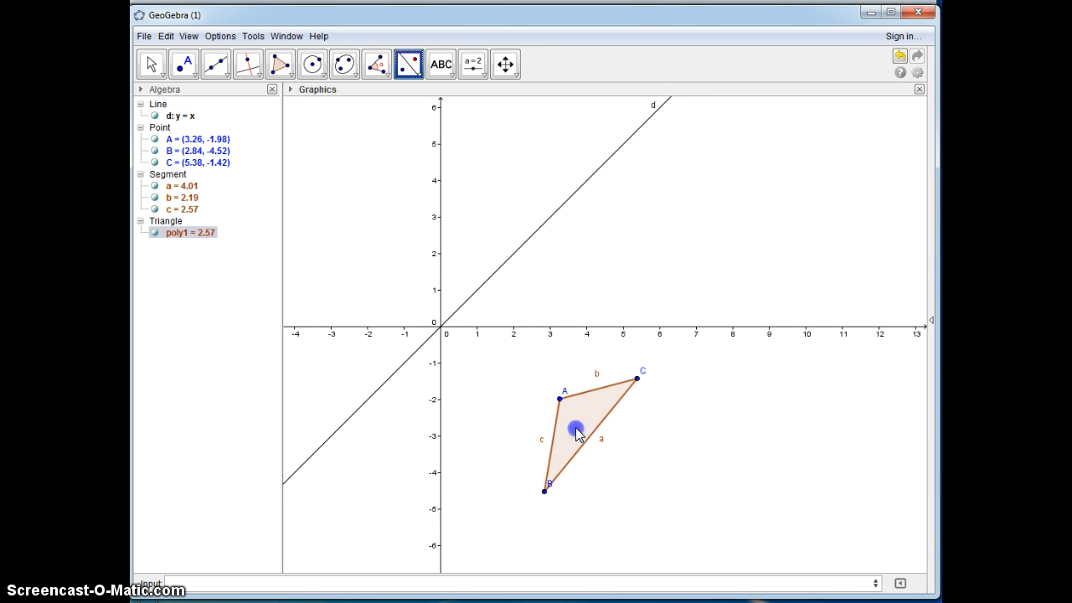
click(478, 292)
click(479, 292)
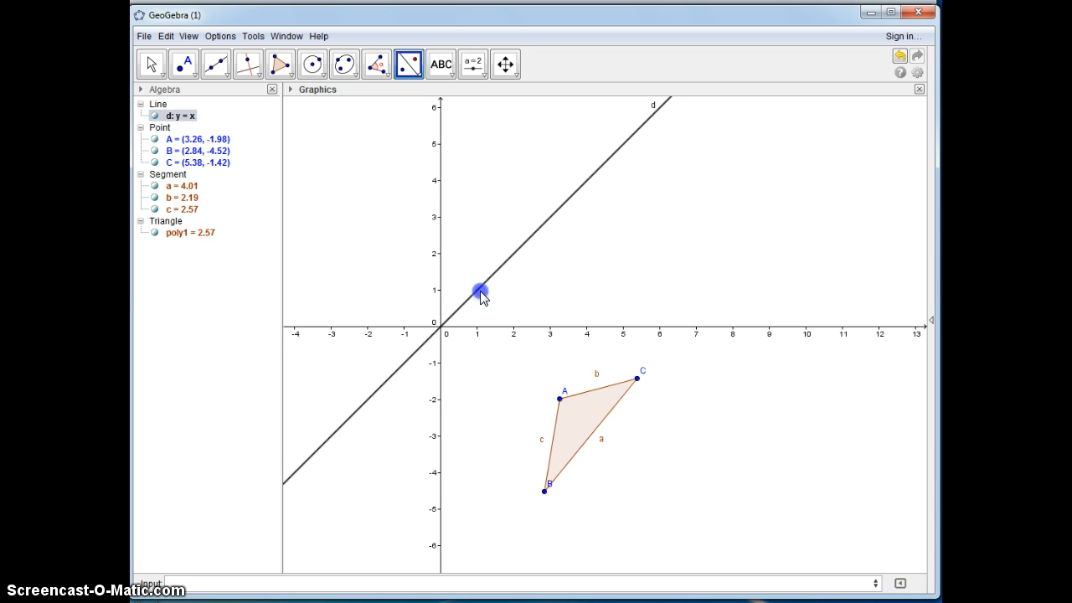
click(901, 60)
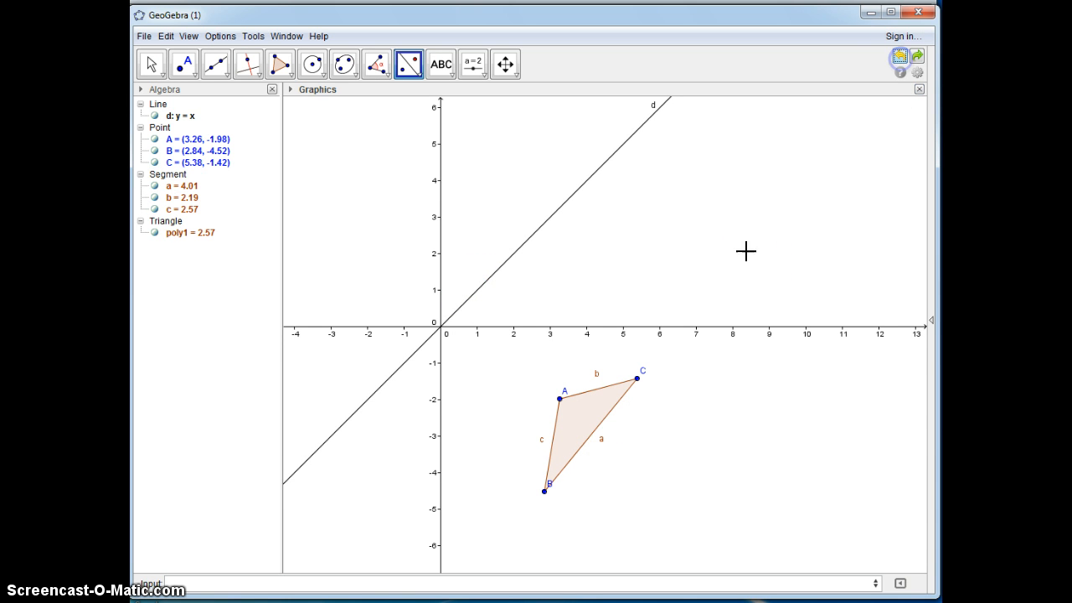
click(578, 412)
click(481, 290)
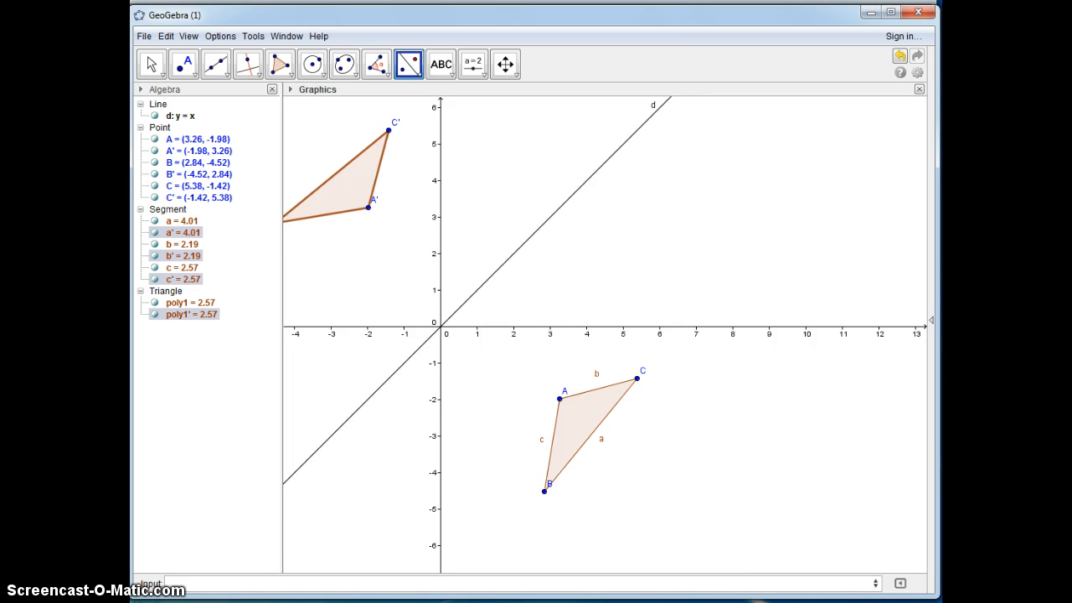
Step: In the other GeoGebra window with the two triangles, connect C to C' with a segment and place its midpoint
click(515, 582)
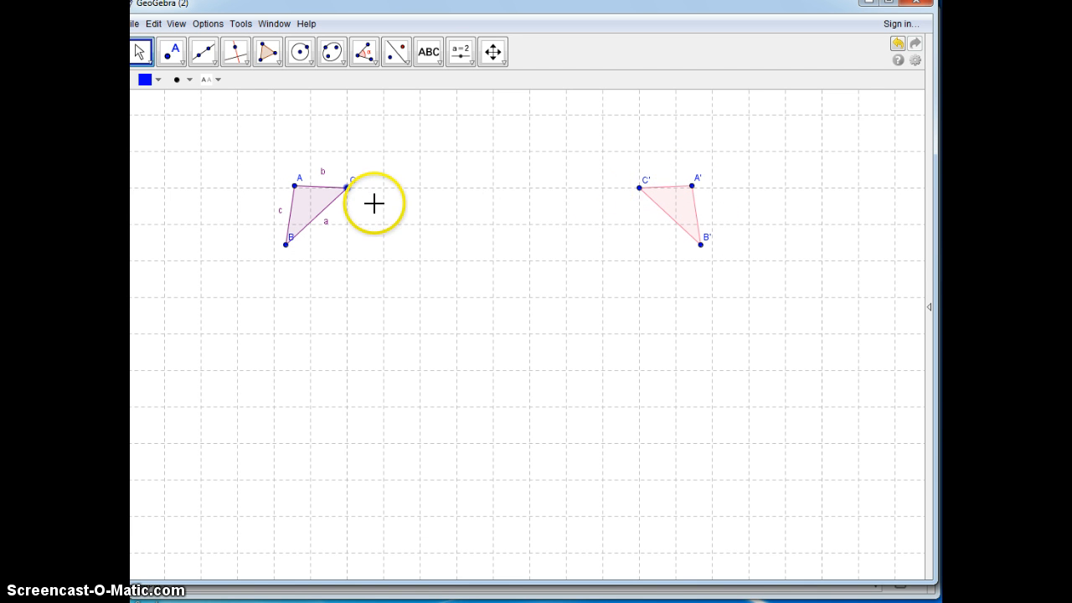
click(211, 57)
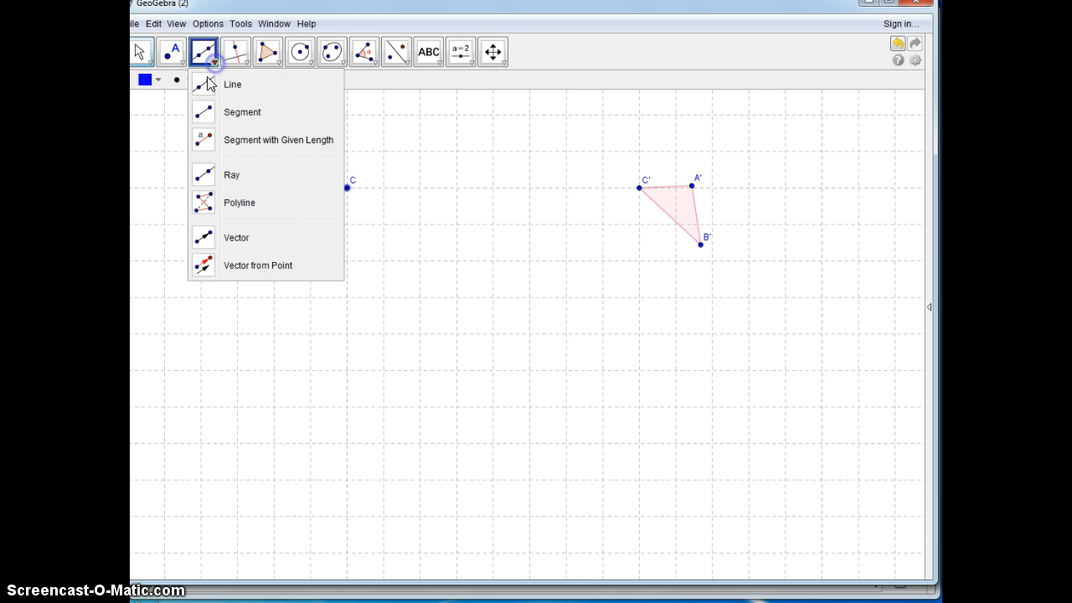
click(200, 108)
click(346, 188)
click(640, 187)
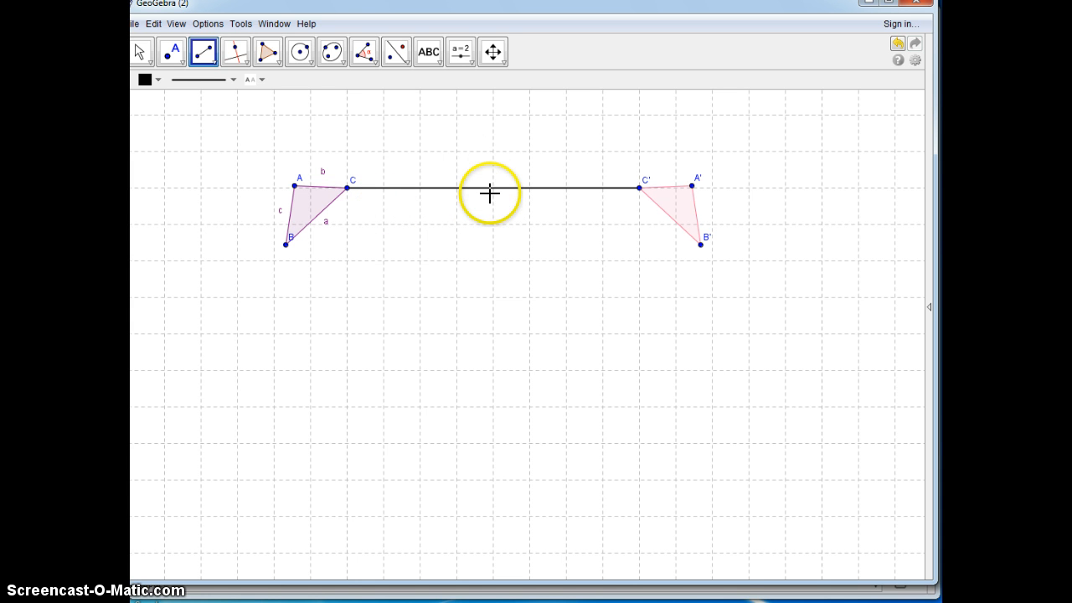
click(172, 52)
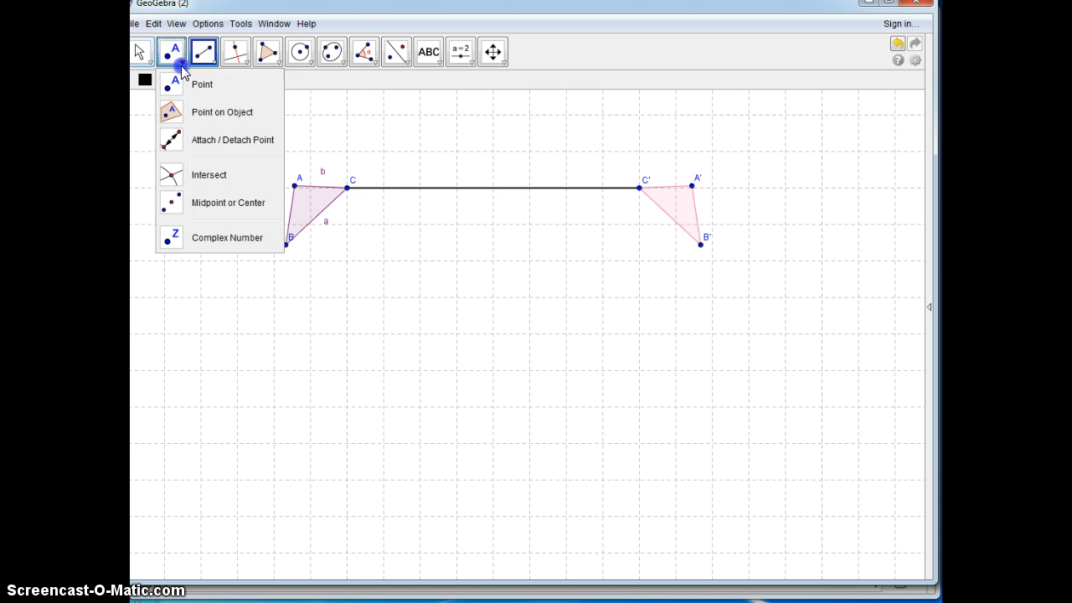
click(178, 203)
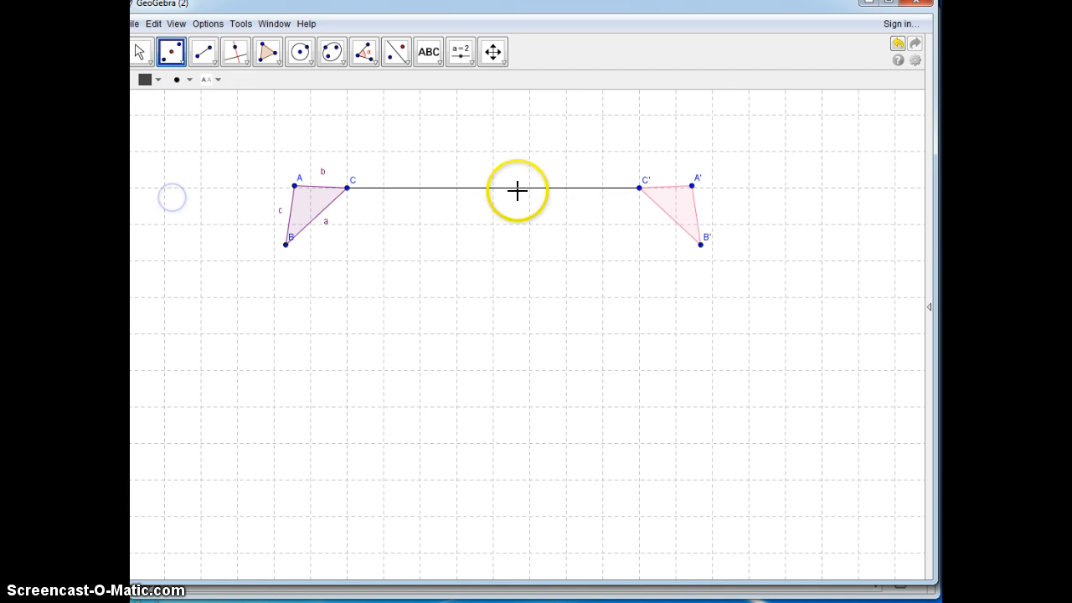
Step: Connect B to B' with a segment and place the midpoint of that segment
click(204, 52)
click(286, 245)
click(700, 244)
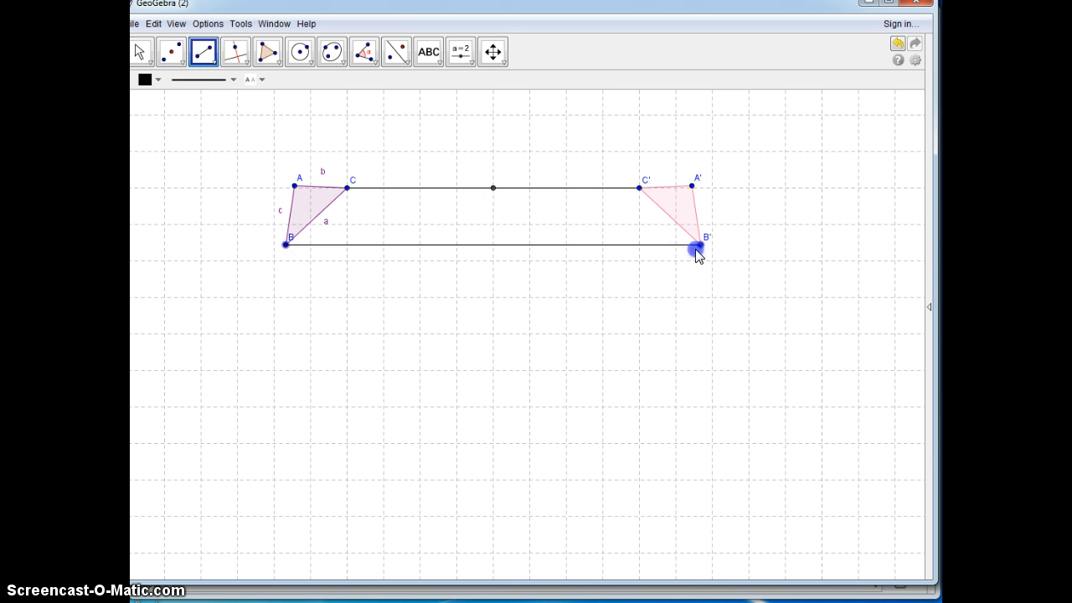
click(172, 54)
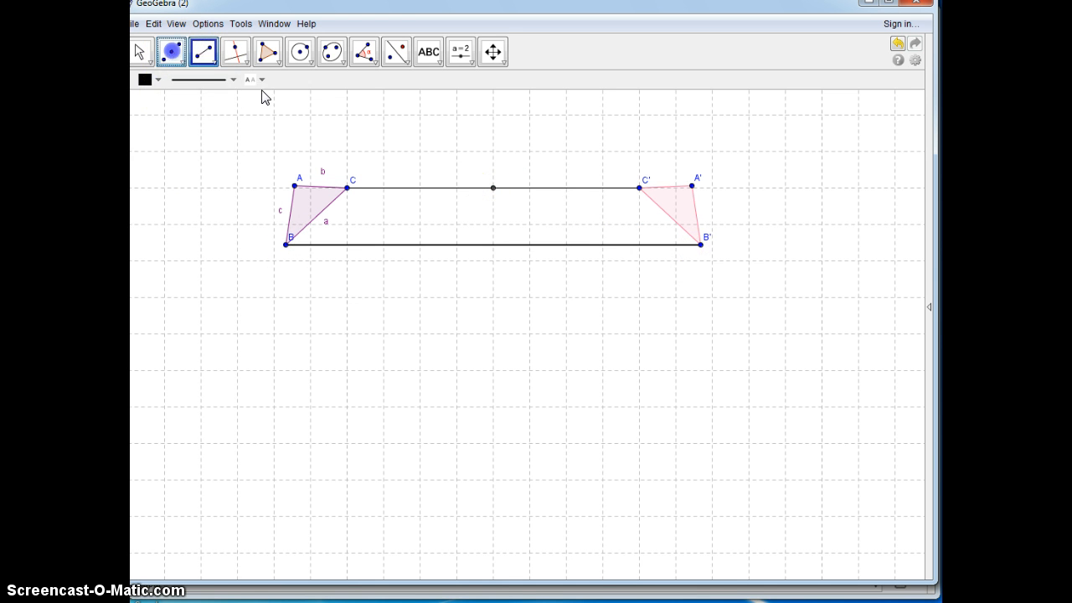
click(489, 243)
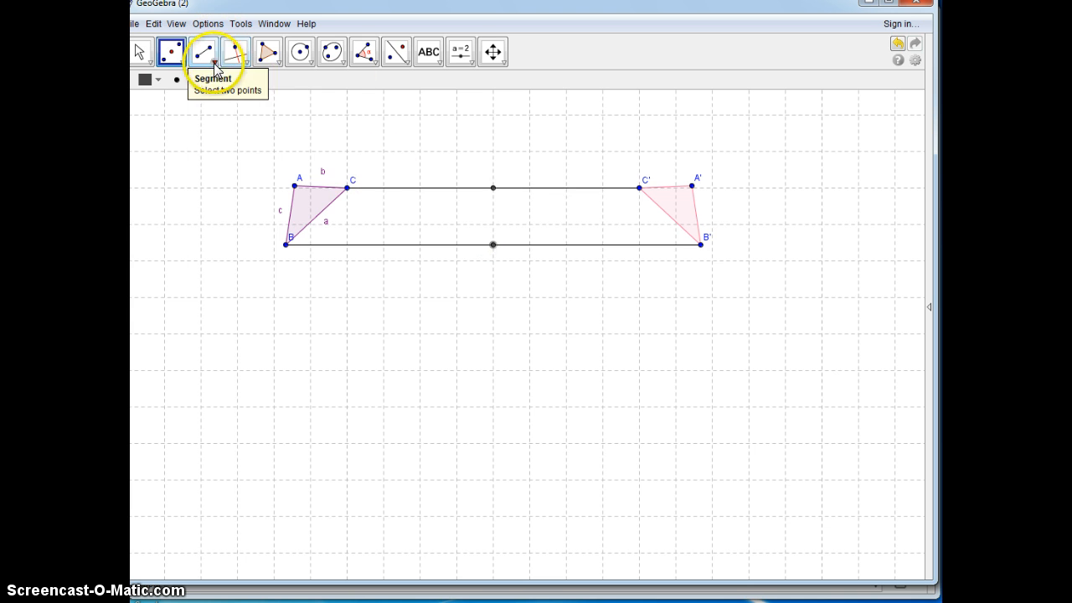
Step: Draw a line through the midpoints of segments CC' and BB' as the line of reflection
click(204, 52)
click(205, 82)
click(493, 187)
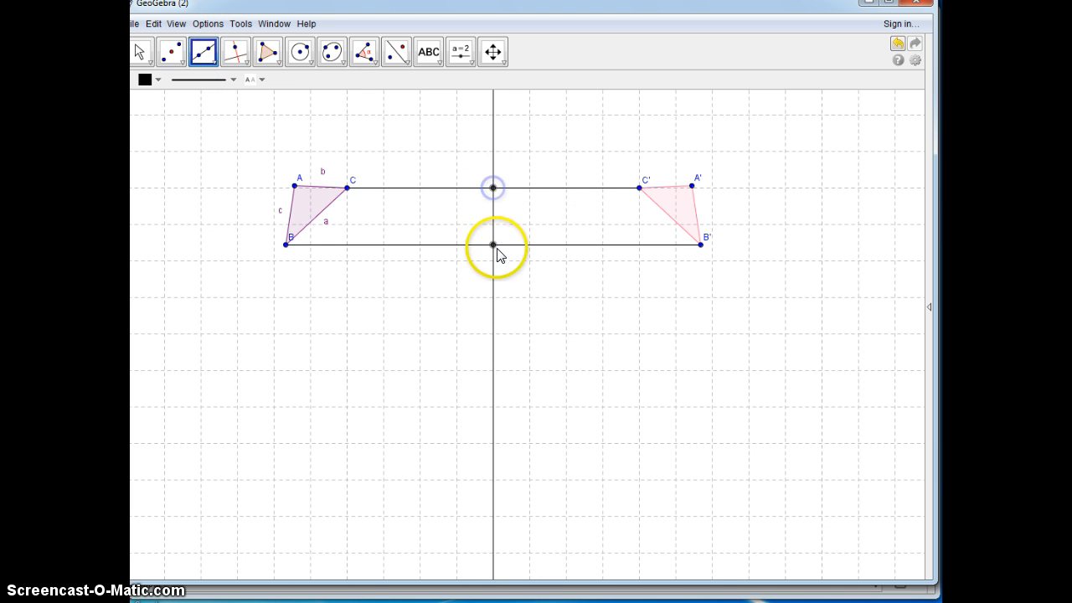
click(494, 245)
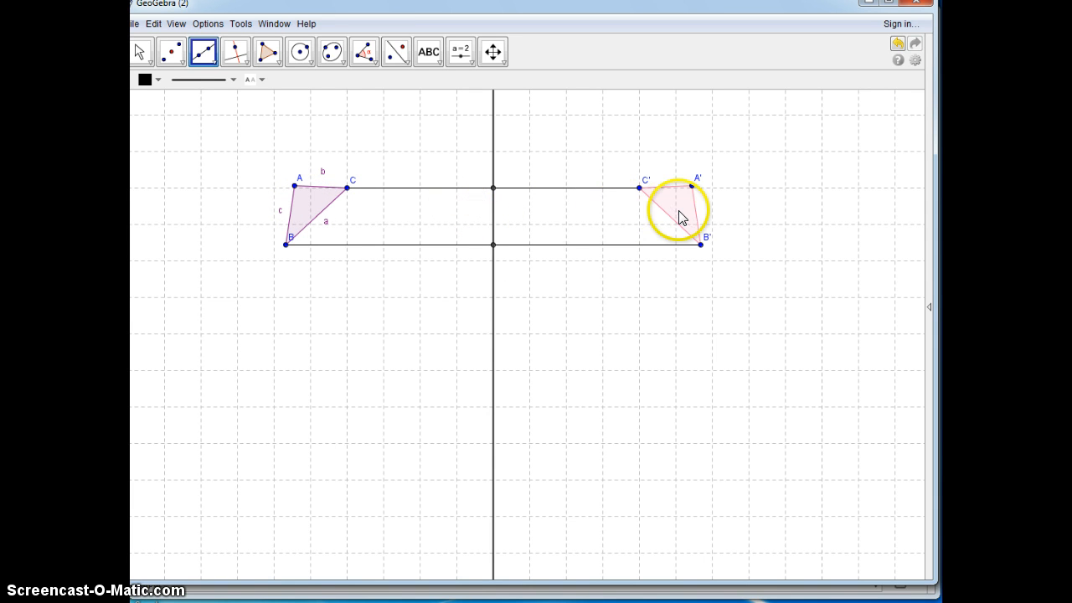
Step: Show the Algebra view with the coordinate axes and check the equation of the line through the two midpoints
click(929, 308)
click(875, 260)
click(851, 266)
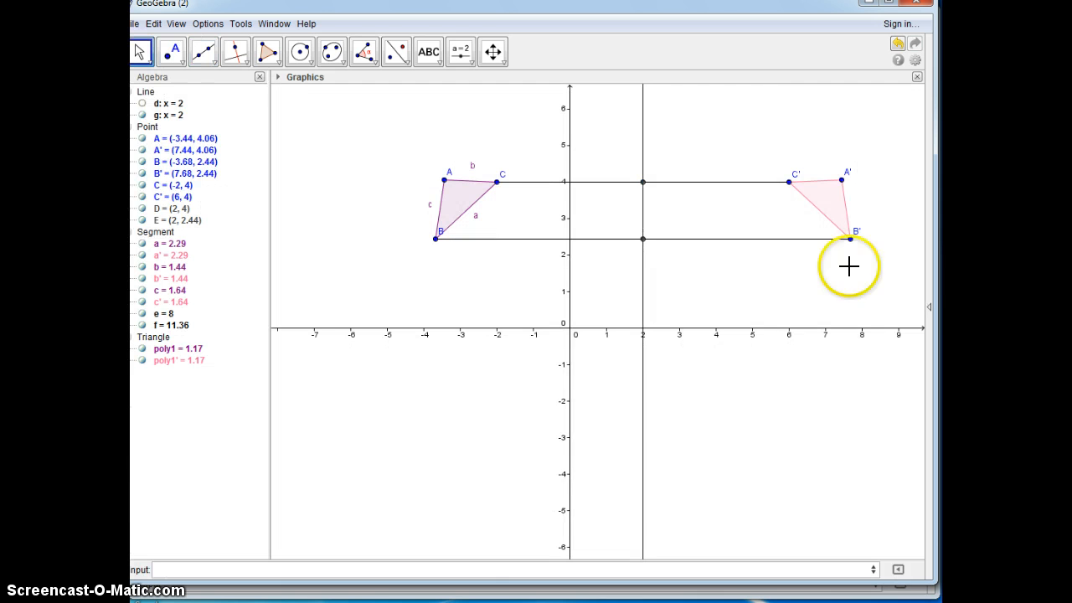
click(177, 115)
click(176, 107)
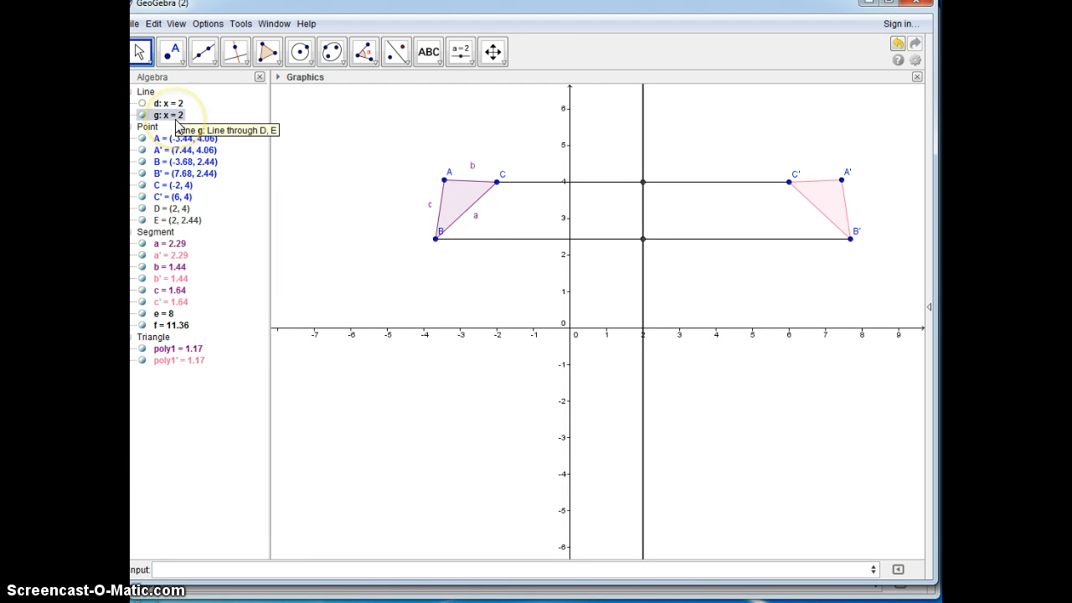